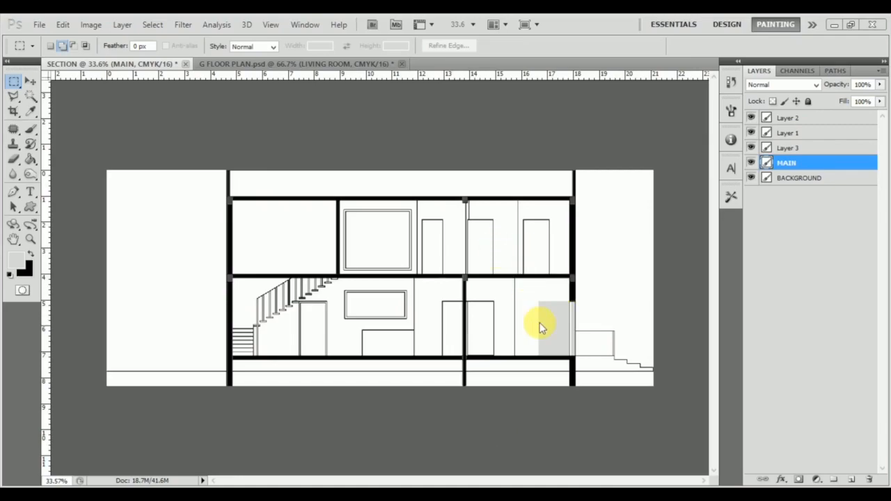
# Step: Rename Layer 3, which holds the grey entrance fill, as "walk in"
pyautogui.scroll(1, 555, 319)
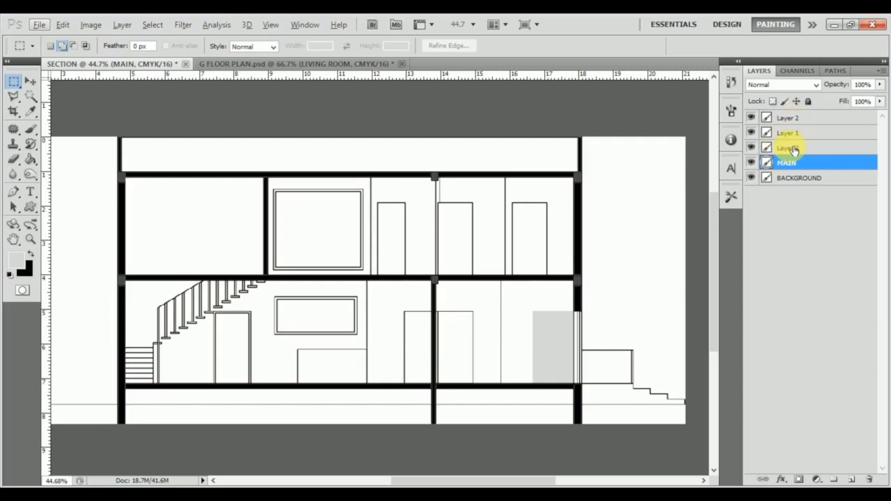
pyautogui.scroll(-1, 793, 150)
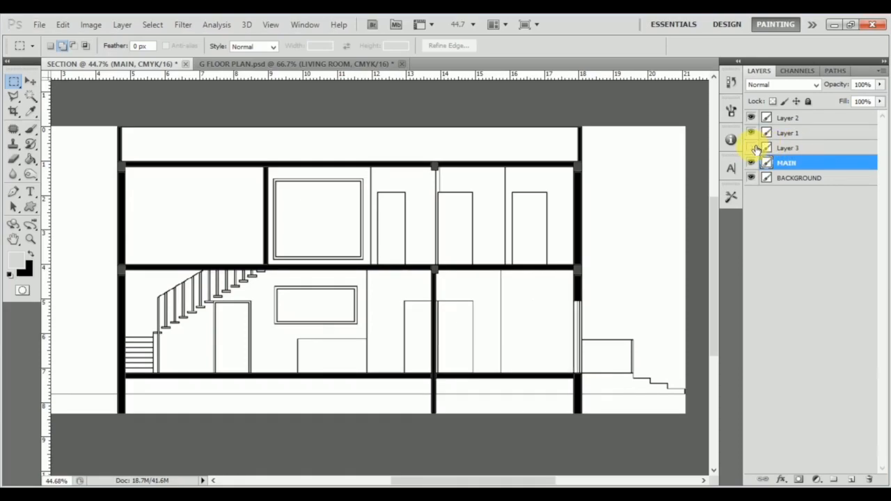
pyautogui.doubleClick(794, 149)
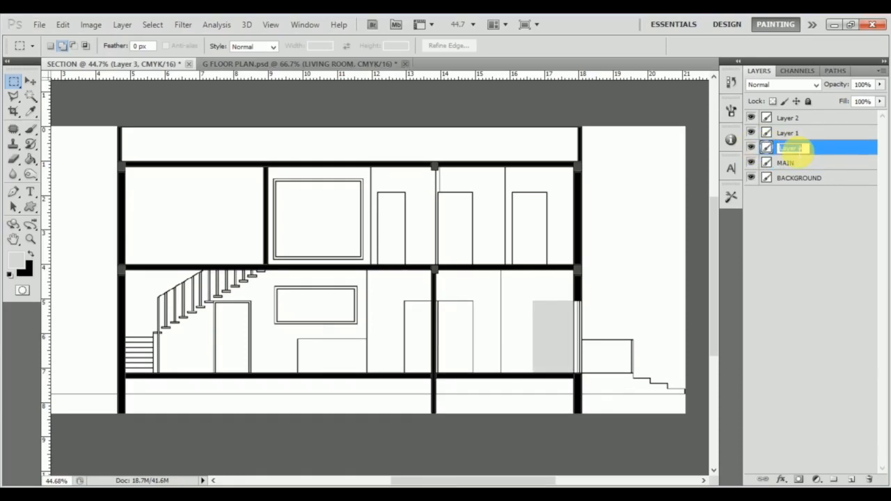
pyautogui.write('walk in')
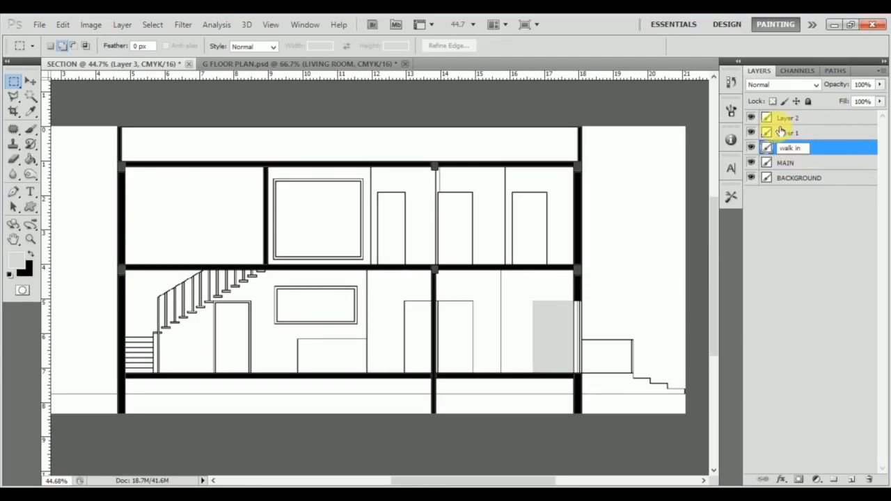
pyautogui.press('Return')
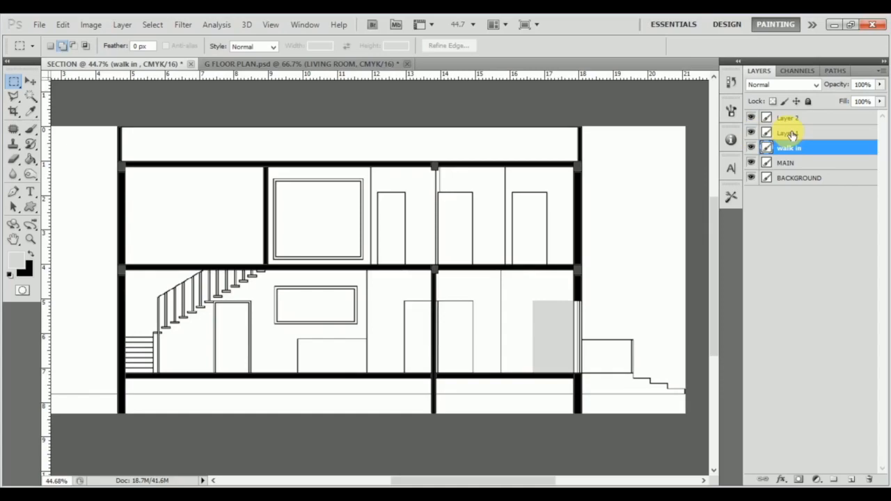
# Step: Rename Layer 1 as "walls" and Layer 2 as "beam"
pyautogui.doubleClick(791, 134)
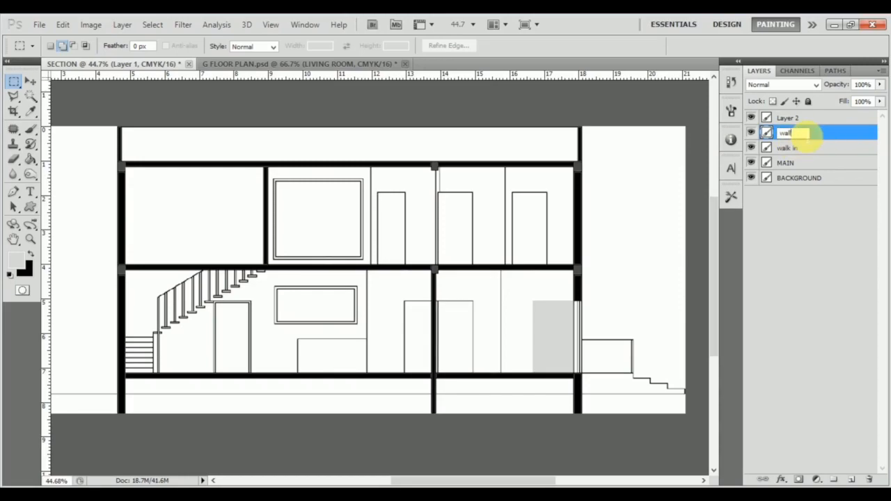
pyautogui.click(755, 118)
pyautogui.doubleClick(790, 118)
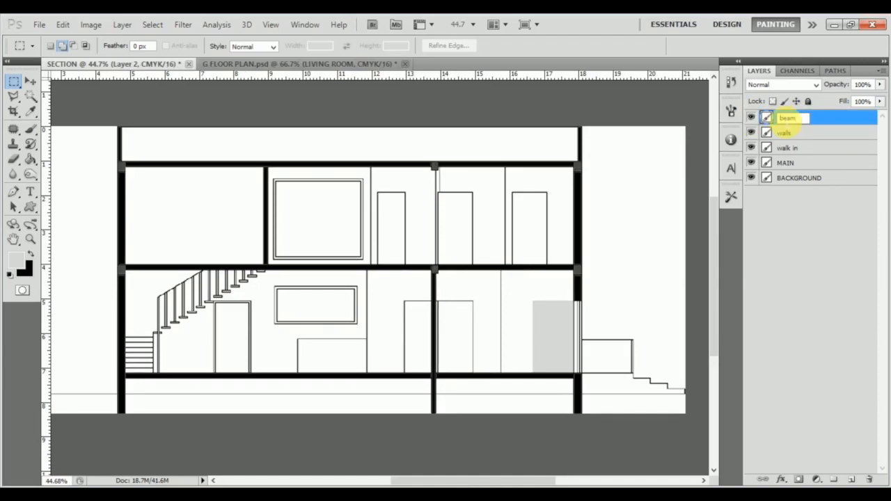
pyautogui.click(809, 254)
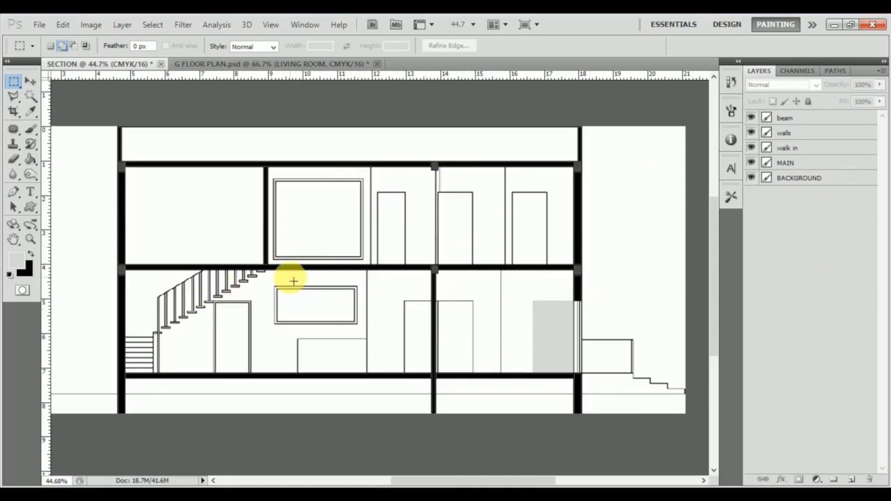
# Step: Consult the ground floor plan document and, above the beam layer, select the section's rightmost wall surfaces on both floors with the Magic Wand
pyautogui.click(857, 118)
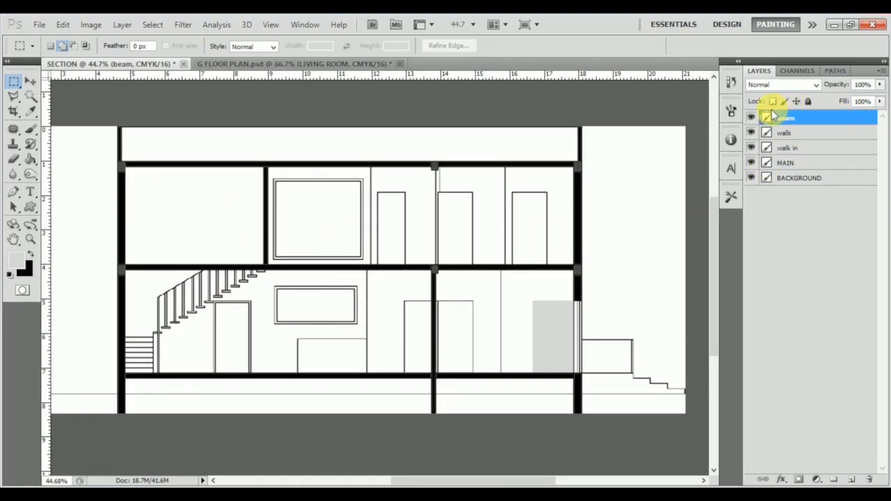
pyautogui.click(230, 64)
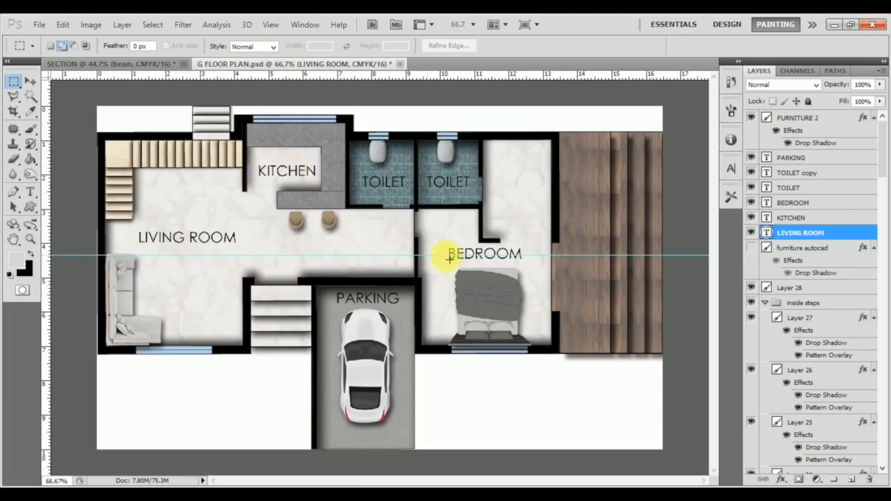
pyautogui.click(119, 64)
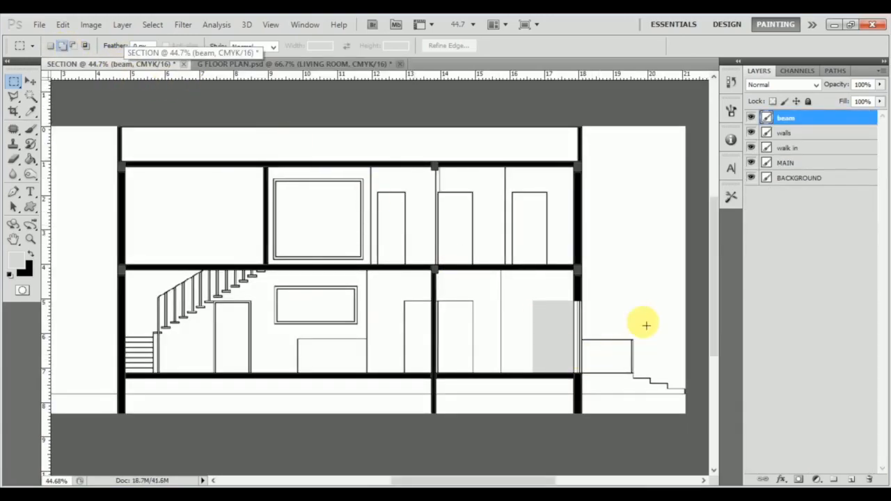
pyautogui.click(30, 99)
pyautogui.scroll(4, 573, 292)
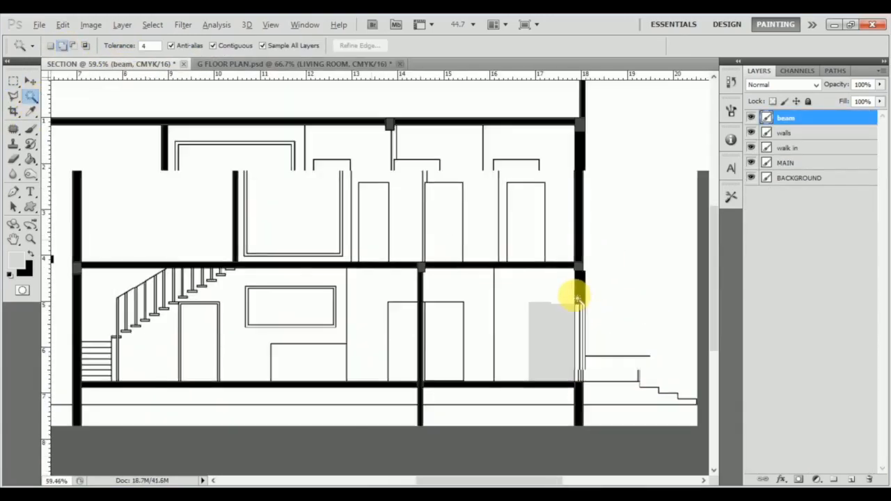
pyautogui.click(531, 285)
pyautogui.click(564, 213)
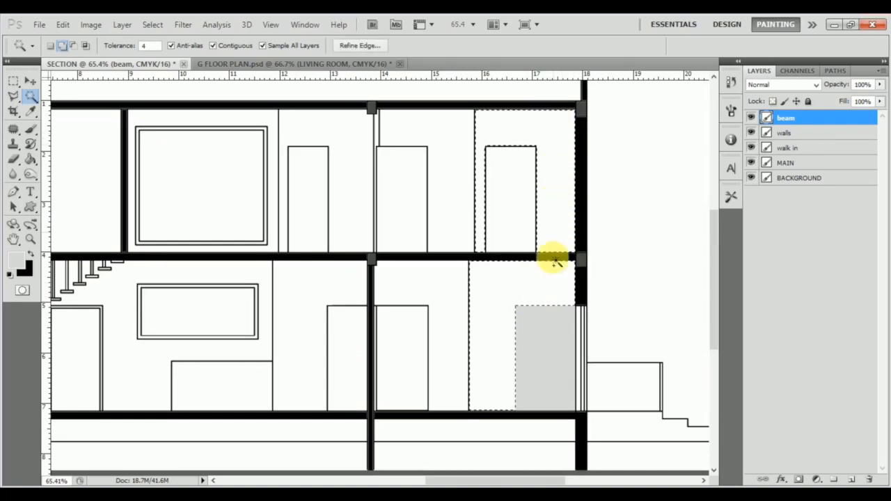
# Step: Fill the selected rightmost wall surfaces with light grey on a new layer and clear the selection
pyautogui.click(851, 480)
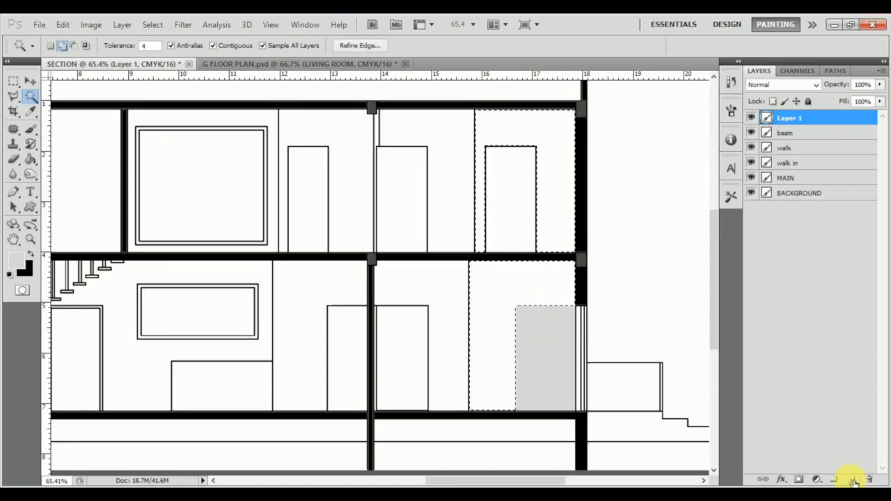
pyautogui.click(19, 266)
pyautogui.moveTo(228, 192); pyautogui.dragTo(194, 188)
pyautogui.click(491, 150)
pyautogui.hotkey('alt', 'BackSpace')
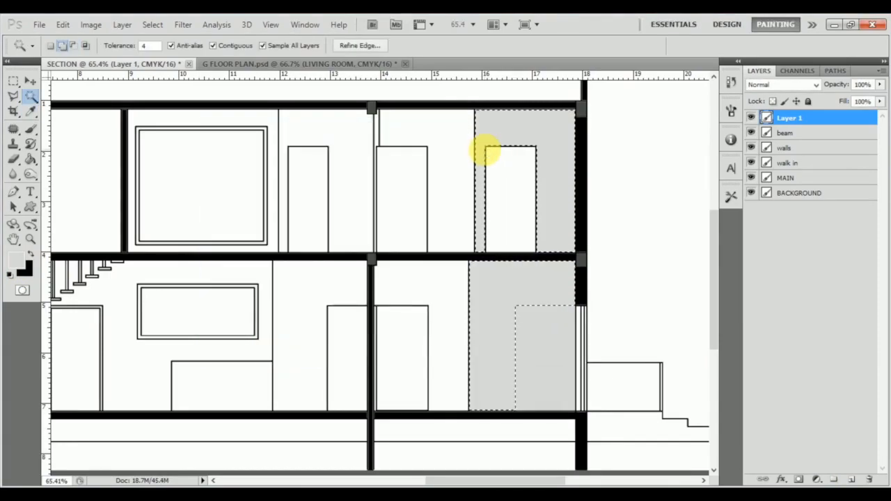
pyautogui.hotkey('ctrl', 'd')
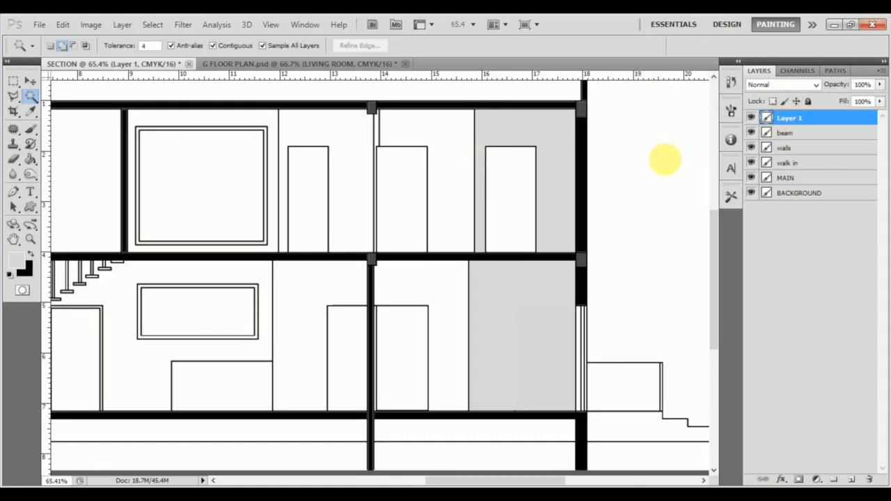
# Step: Select the wall surfaces around the middle doors on both floors, consulting the ground floor plan document for their depth
pyautogui.click(397, 279)
pyautogui.click(442, 209)
pyautogui.click(348, 249)
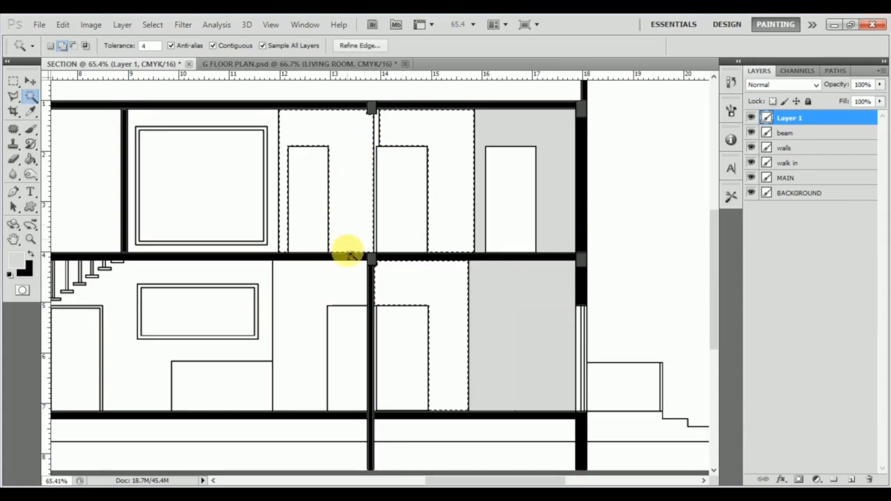
pyautogui.click(324, 64)
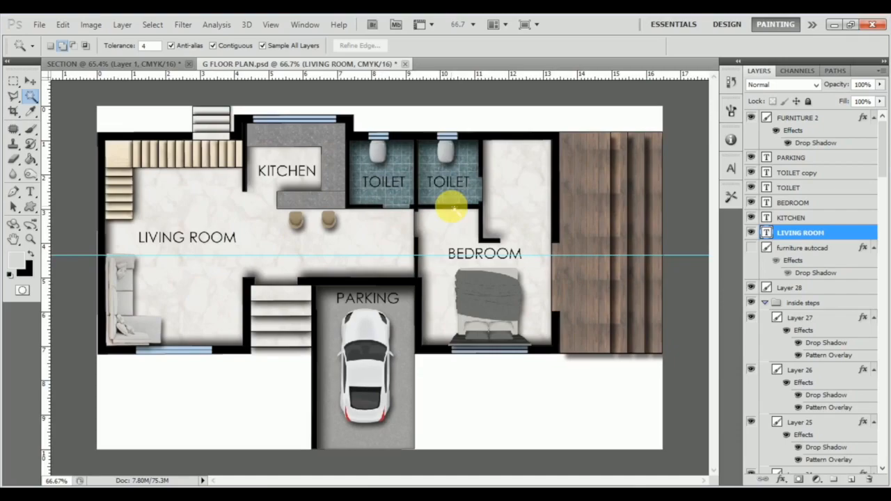
pyautogui.click(149, 65)
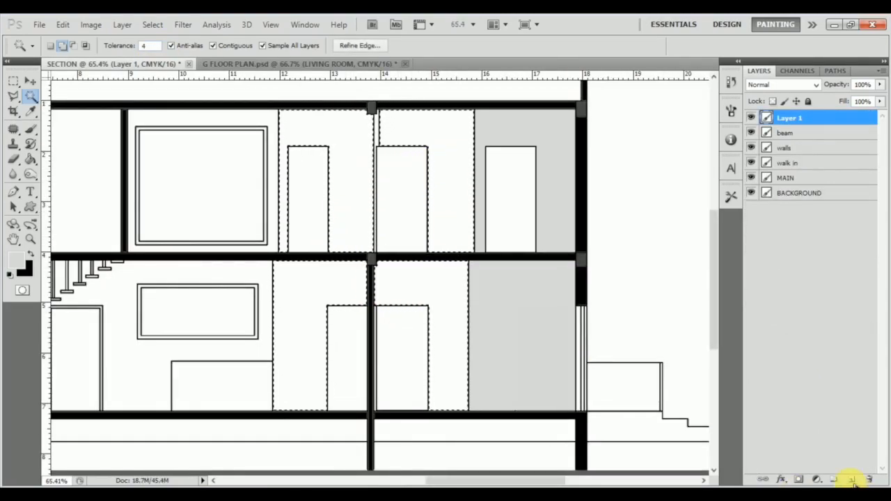
# Step: Fill the selected middle wall surfaces with light grey on a new layer and clear the selection
pyautogui.click(866, 481)
pyautogui.hotkey('ctrl', 'z')
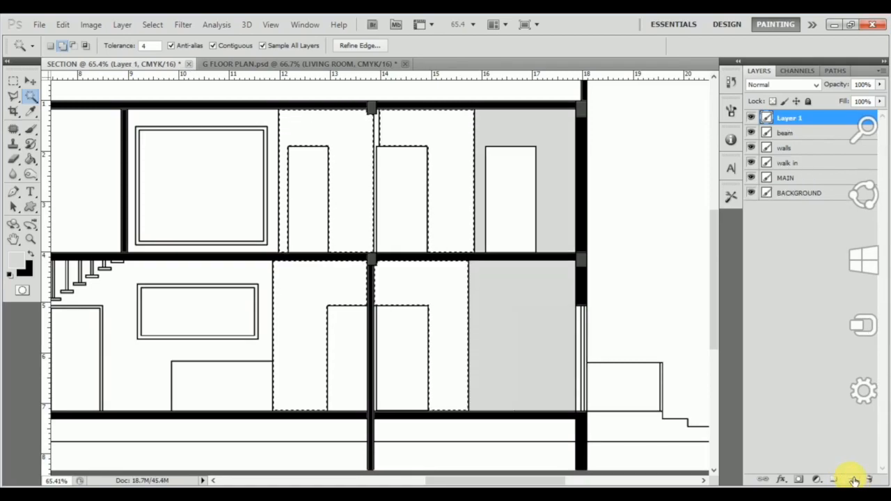
pyautogui.click(853, 481)
pyautogui.hotkey('alt', 'BackSpace')
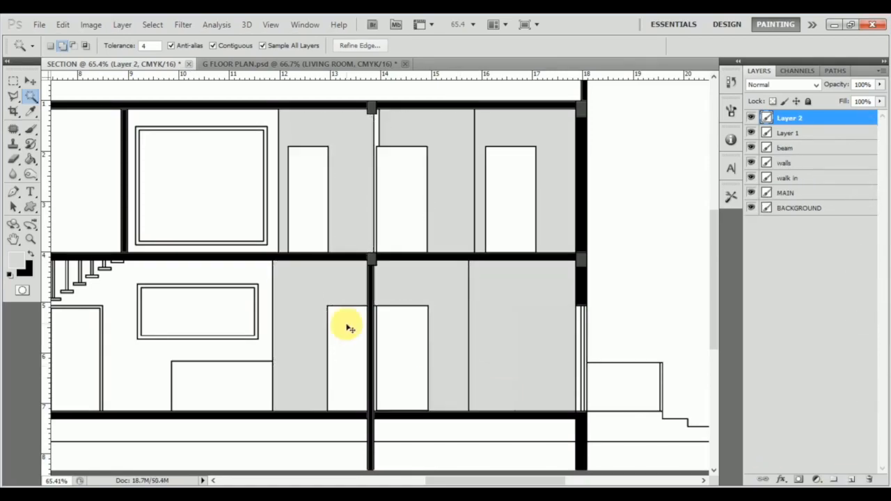
pyautogui.hotkey('ctrl', 'd')
# Step: Select the wall surfaces around the staircase and both windows and fill them with light grey on a new layer
pyautogui.hscroll(-3, 320, 297)
pyautogui.scroll(1, 321, 298)
pyautogui.scroll(-3, 317, 300)
pyautogui.hscroll(-1, 313, 299)
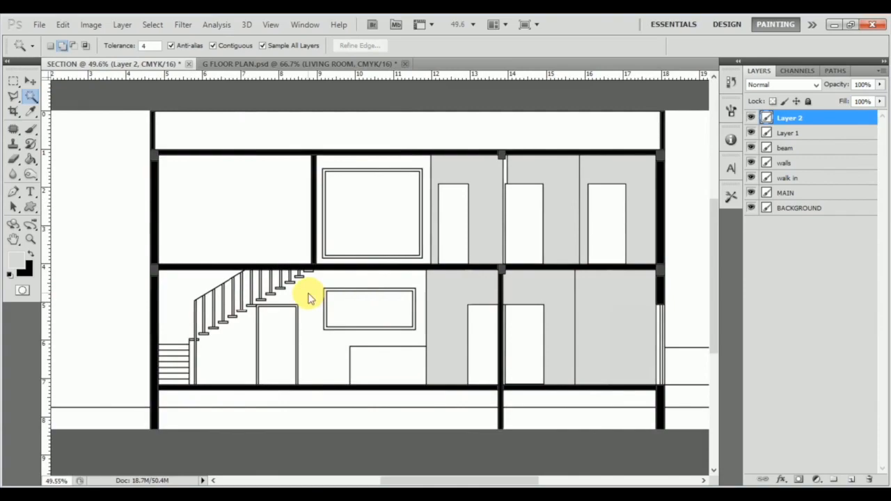
pyautogui.click(309, 294)
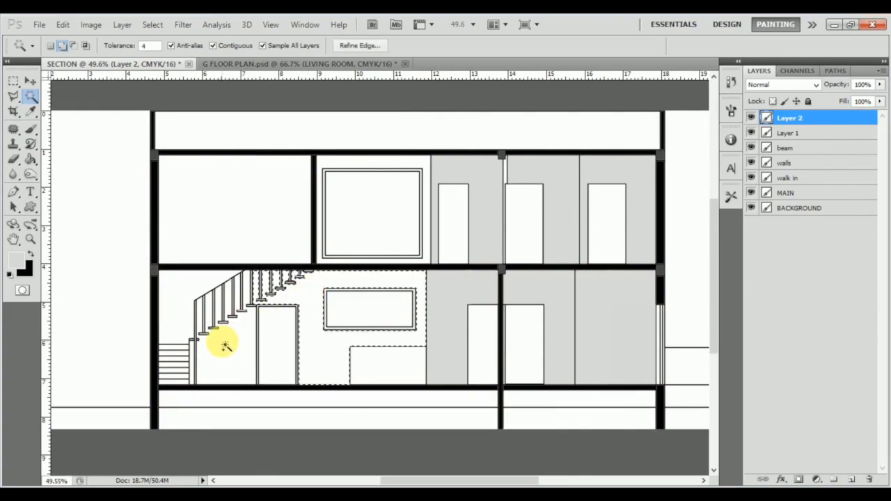
pyautogui.click(356, 164)
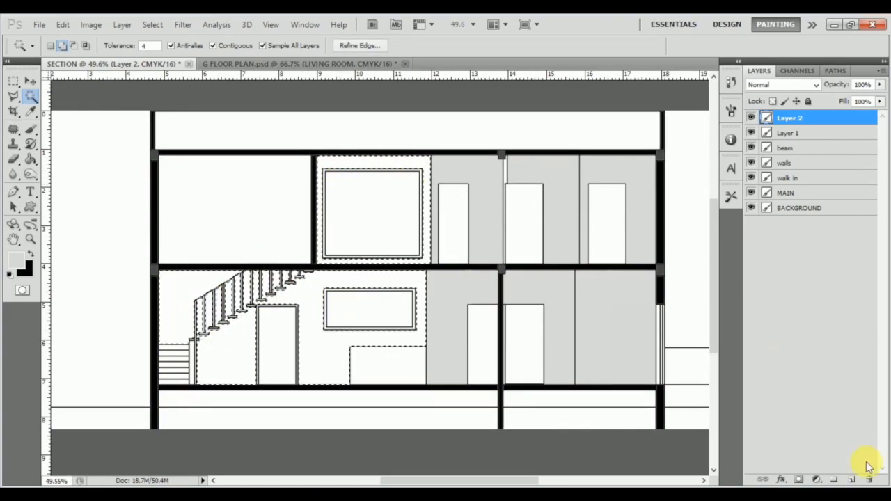
pyautogui.click(851, 479)
pyautogui.hotkey('alt', 'BackSpace')
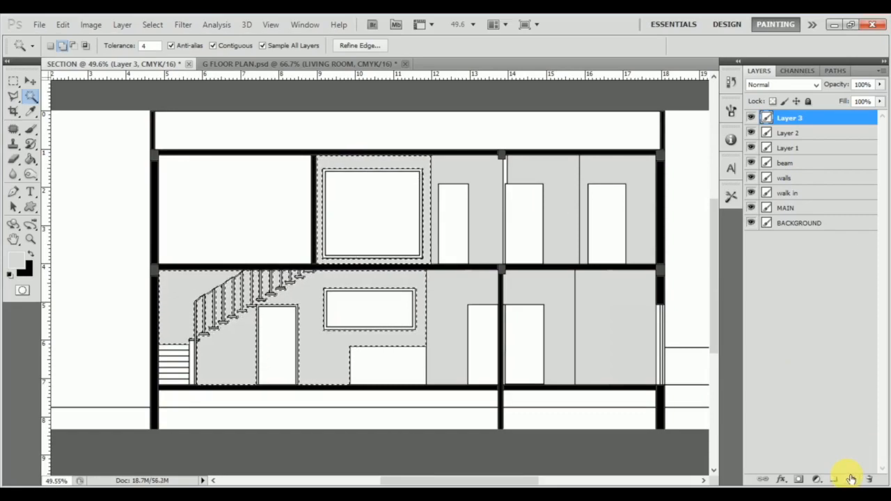
# Step: Select the blank upper-floor room above the stairs, fill it with light grey on a new layer, and clear the selection
pyautogui.click(258, 197)
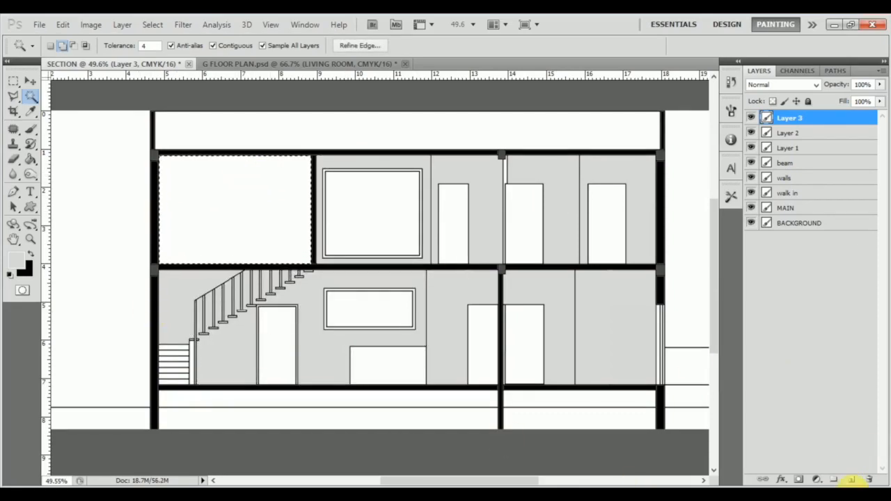
pyautogui.click(851, 479)
pyautogui.hotkey('alt', 'BackSpace')
pyautogui.hotkey('ctrl', 'd')
# Step: Check which wall surfaces Layer 4 and Layer 3 cover by switching each one off and on again
pyautogui.scroll(5, 825, 131)
pyautogui.scroll(-5, 814, 145)
pyautogui.click(750, 117)
pyautogui.click(751, 118)
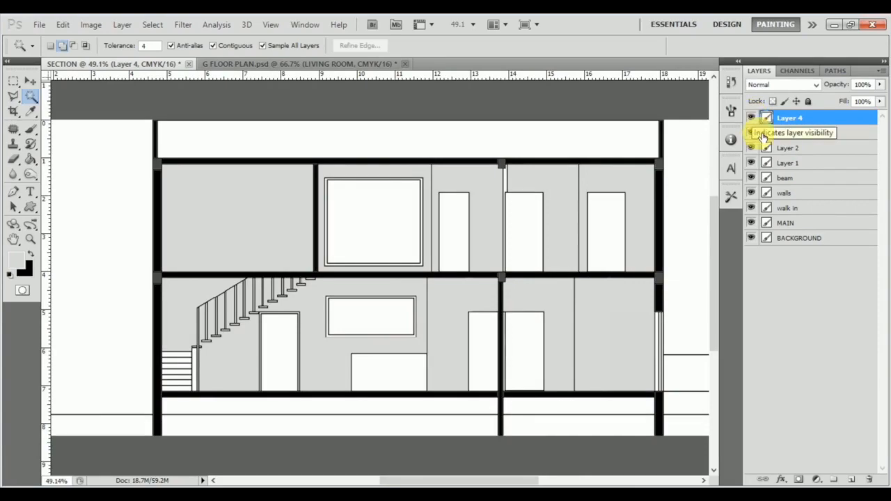
pyautogui.click(755, 133)
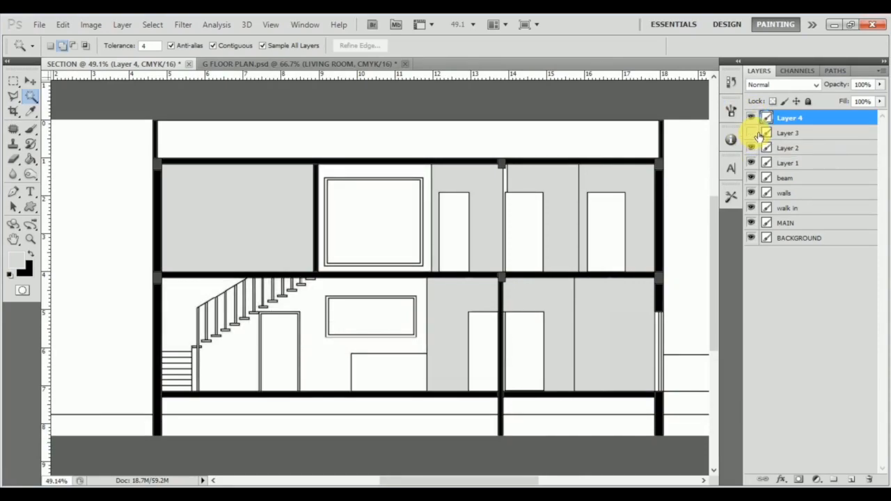
pyautogui.click(756, 133)
# Step: Reorder the wall fill layers so Layer 1 sits above Layer 2 and Layer 3 lies directly above beam, checking their visibility
pyautogui.moveTo(821, 134); pyautogui.dragTo(828, 172)
pyautogui.moveTo(830, 130); pyautogui.dragTo(835, 150)
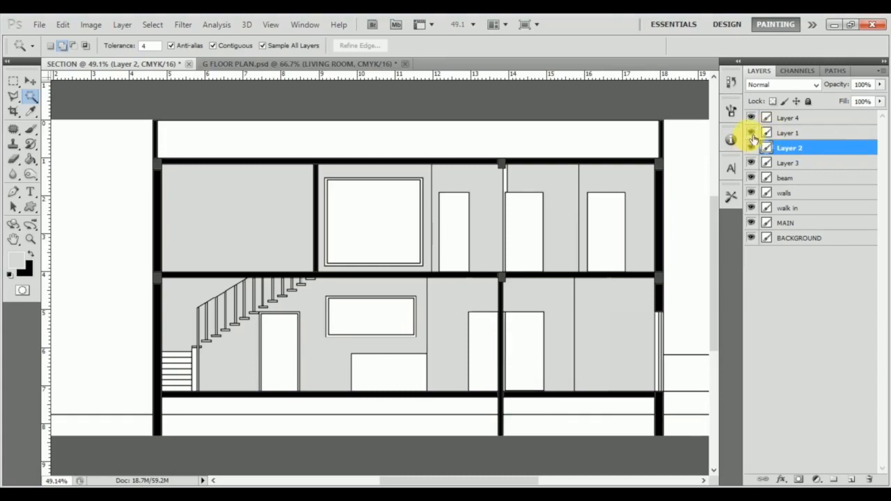
pyautogui.click(753, 137)
pyautogui.click(756, 147)
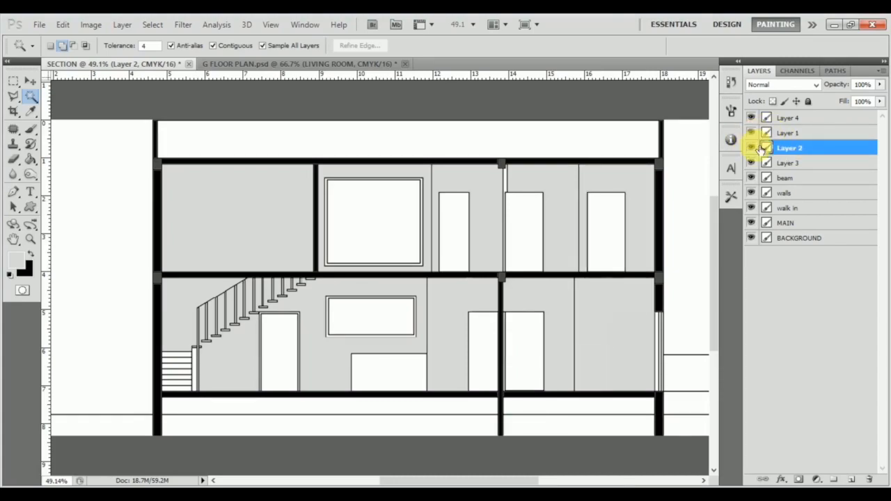
pyautogui.click(754, 166)
pyautogui.click(754, 165)
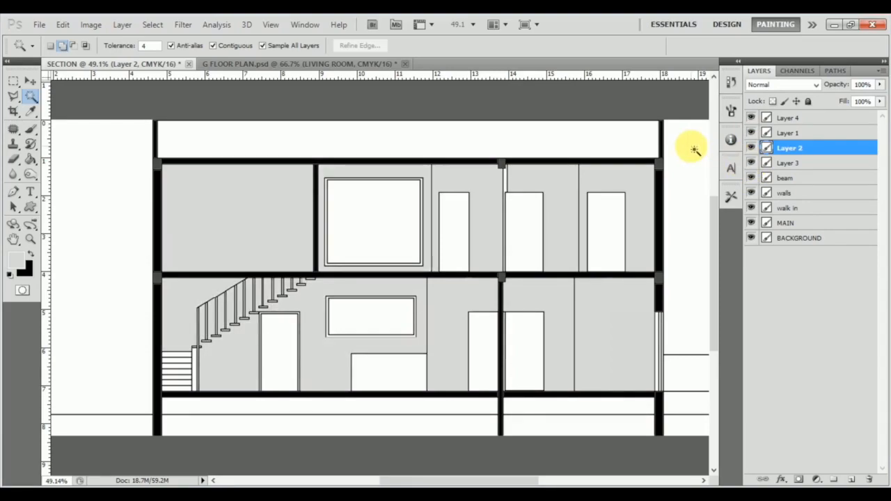
# Step: Rename Layer 3 as "back", Layer 2 as "mid" and Layer 1 as "front"
pyautogui.doubleClick(791, 164)
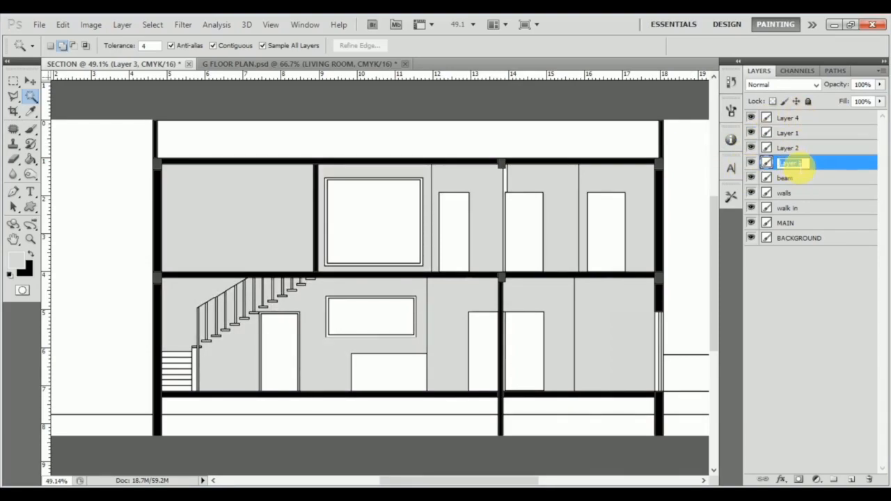
pyautogui.write('back')
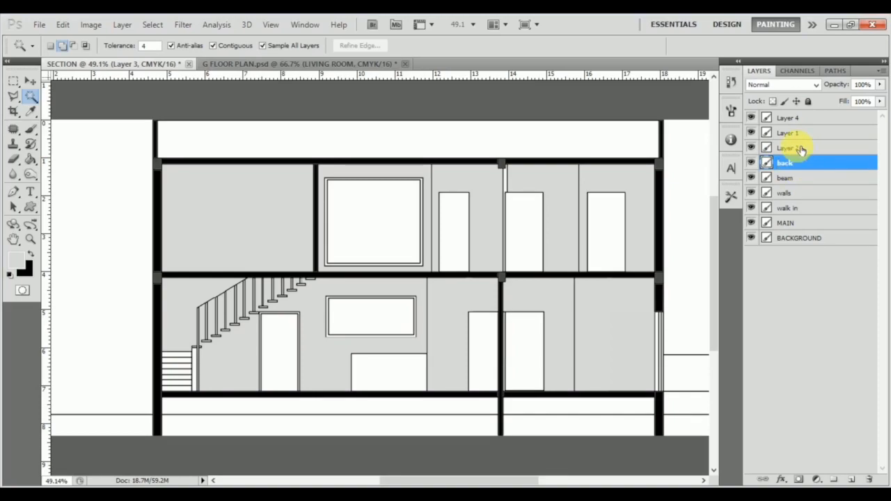
pyautogui.doubleClick(793, 148)
pyautogui.write('mid')
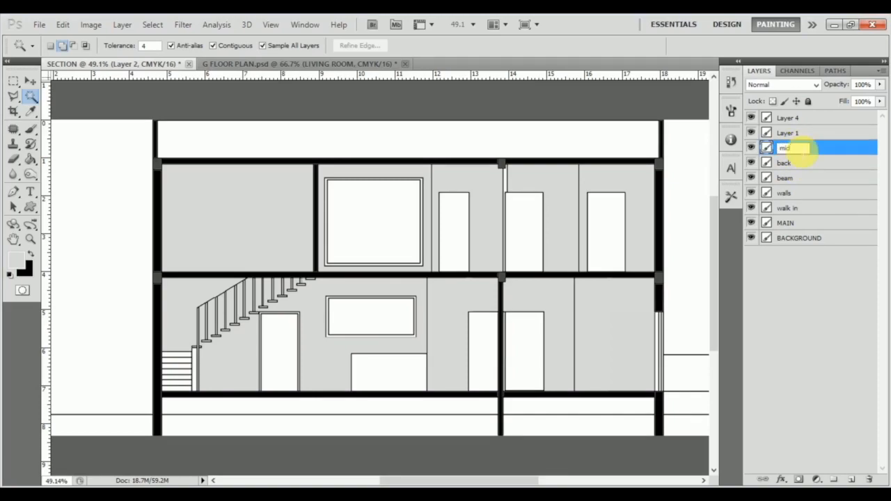
pyautogui.doubleClick(790, 133)
pyautogui.write('front')
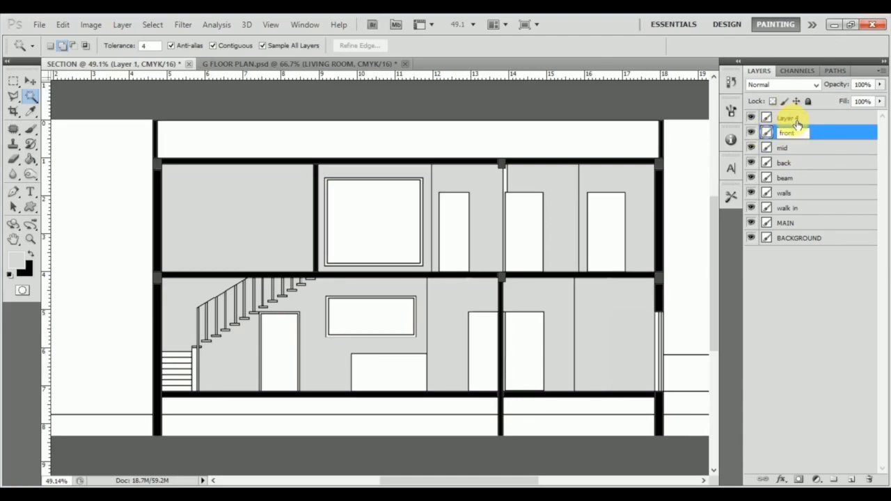
# Step: Rename Layer 4 as "extra wall"
pyautogui.click(797, 120)
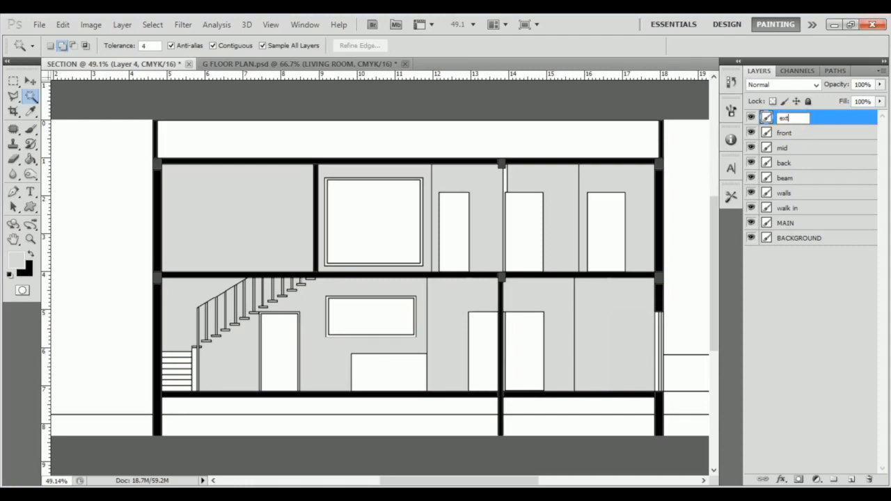
pyautogui.write('extra wall')
pyautogui.click(843, 340)
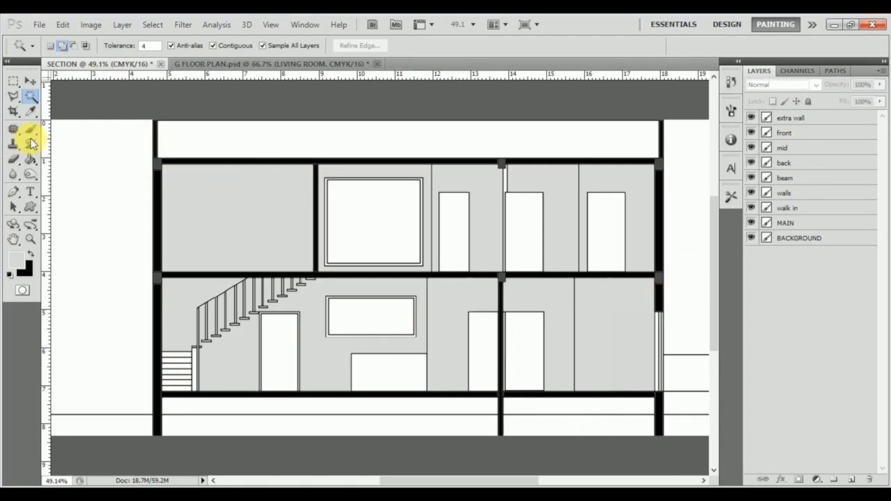
# Step: Starting from the extra wall layer, select the three upper-floor door openings and the two lower-floor door openings beside the central column
pyautogui.click(29, 82)
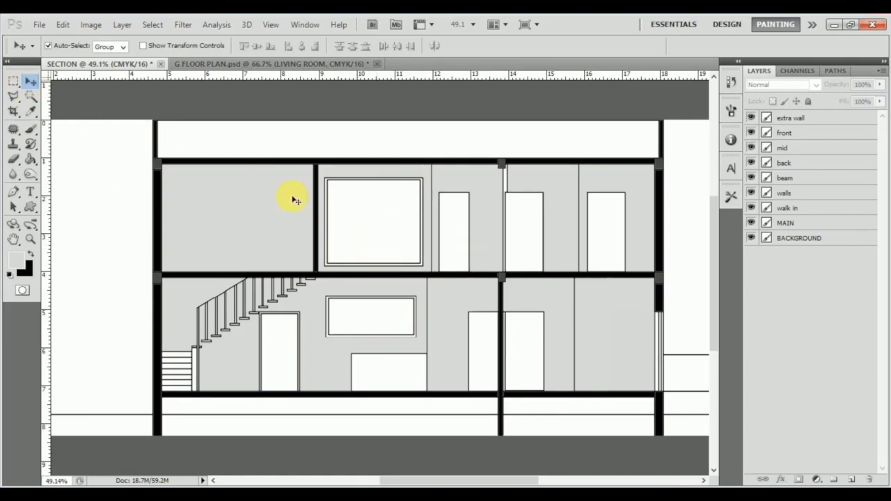
pyautogui.click(30, 95)
pyautogui.click(842, 118)
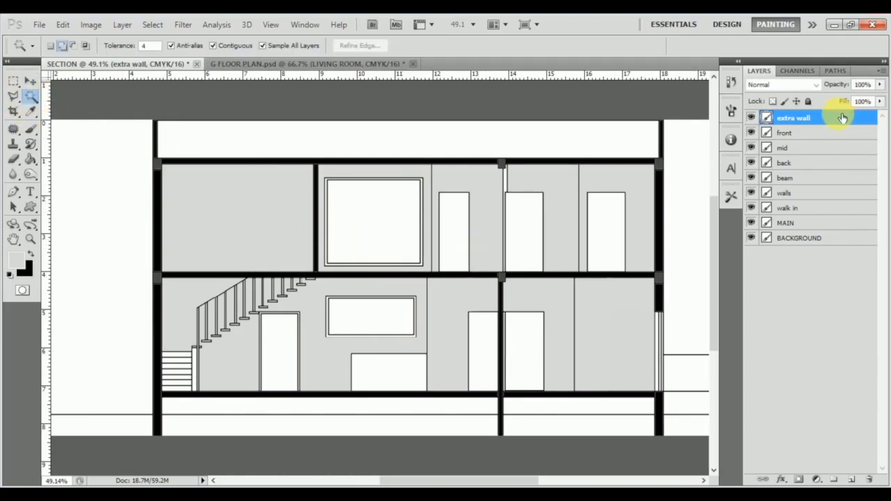
pyautogui.click(592, 232)
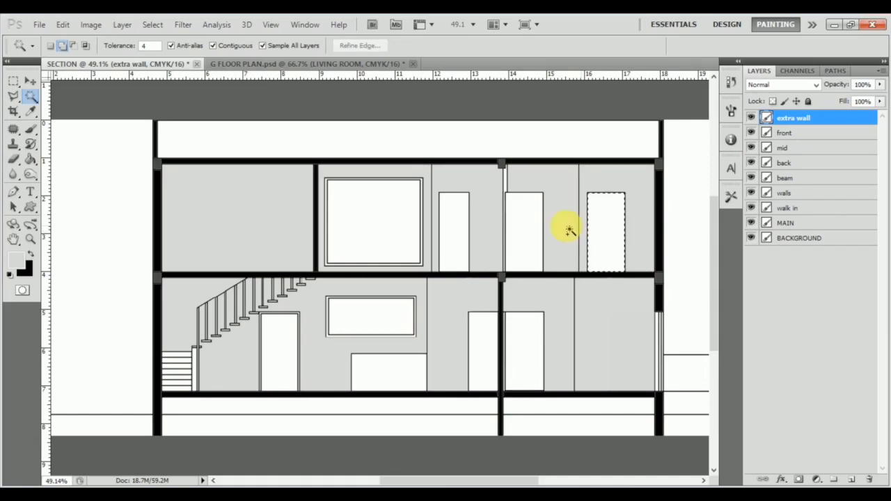
pyautogui.click(537, 225)
pyautogui.click(457, 228)
pyautogui.click(529, 370)
pyautogui.click(489, 344)
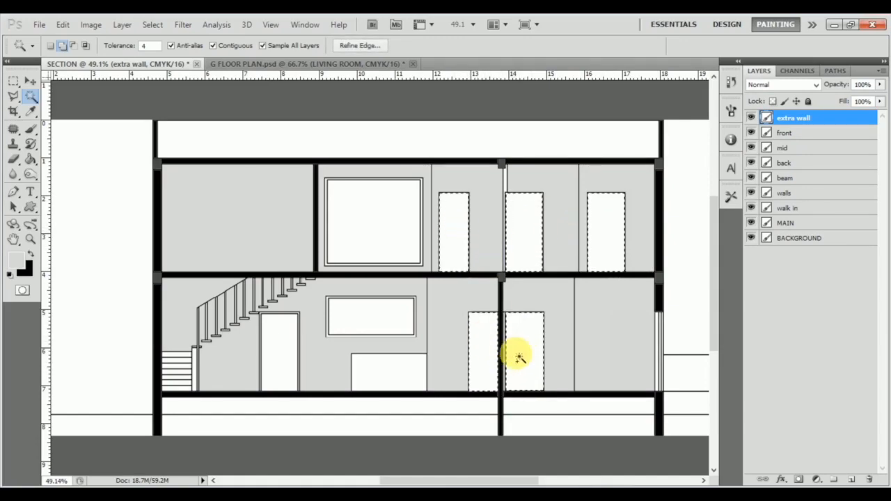
# Step: Fill the selected door openings with light grey on a new layer named "doors" and clear the selection
pyautogui.click(856, 480)
pyautogui.hotkey('alt', 'BackSpace')
pyautogui.hotkey('ctrl', 'd')
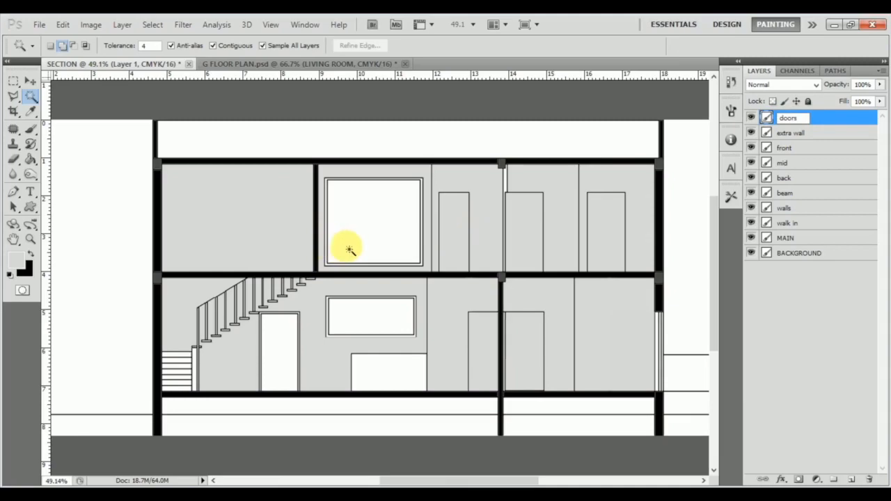
# Step: Select both window panes and the door panel by the stairs, fill them with light grey on a new layer, and clear the selection
pyautogui.click(377, 236)
pyautogui.click(373, 315)
pyautogui.click(282, 346)
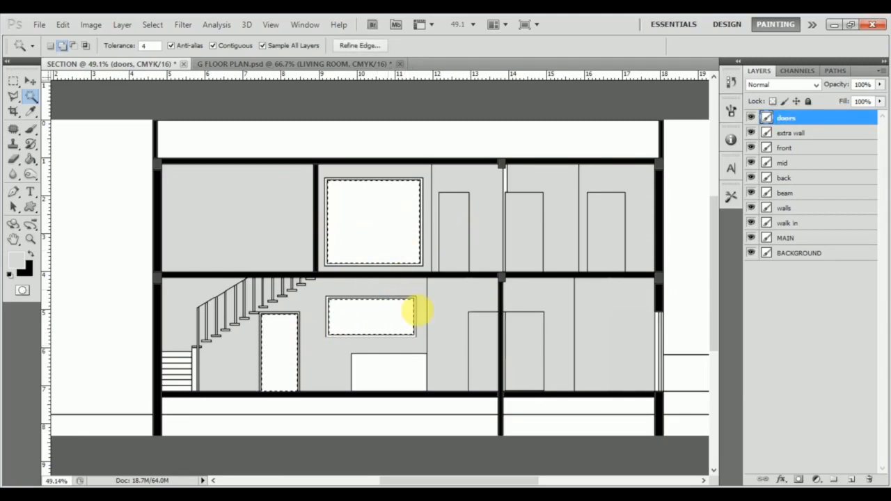
pyautogui.click(850, 481)
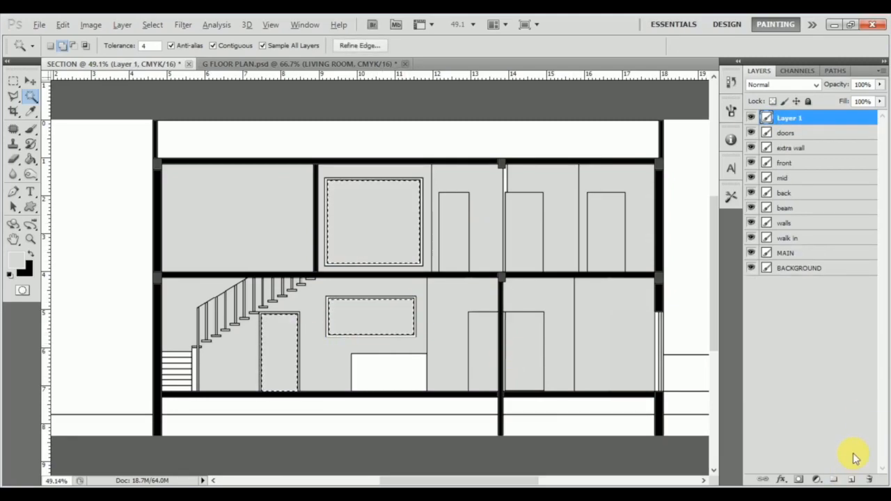
pyautogui.hotkey('ctrl', 'd')
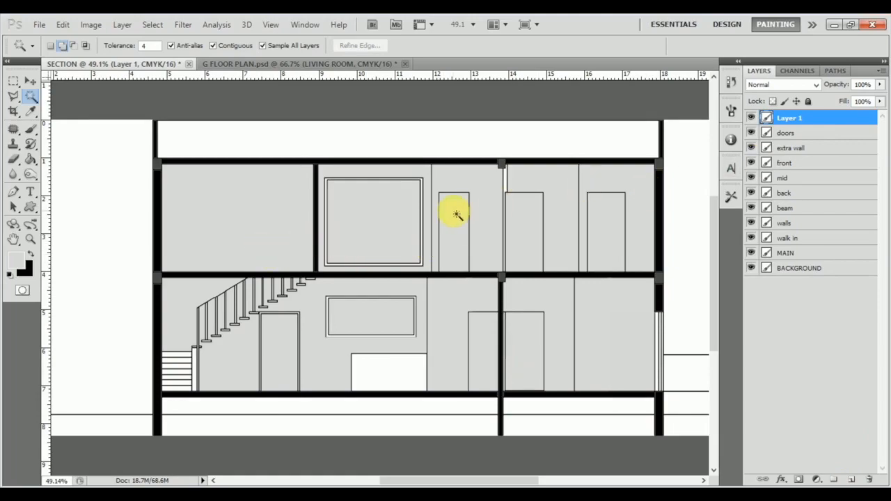
# Step: Select the frames of both windows and the door by the stairs, fill them light grey on a new layer, and clear the selection
pyautogui.click(426, 224)
pyautogui.scroll(5, 404, 311)
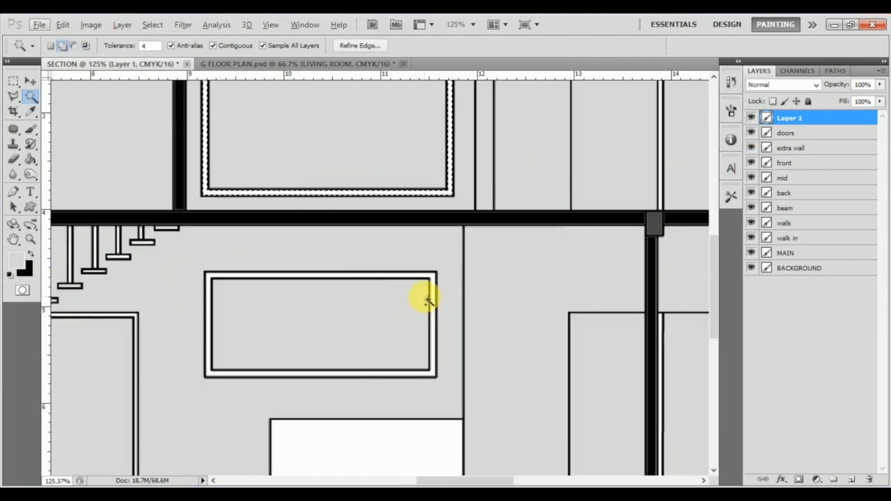
pyautogui.keyDown('shift'); pyautogui.click(437, 288); pyautogui.keyUp('shift')
pyautogui.scroll(3, 117, 328)
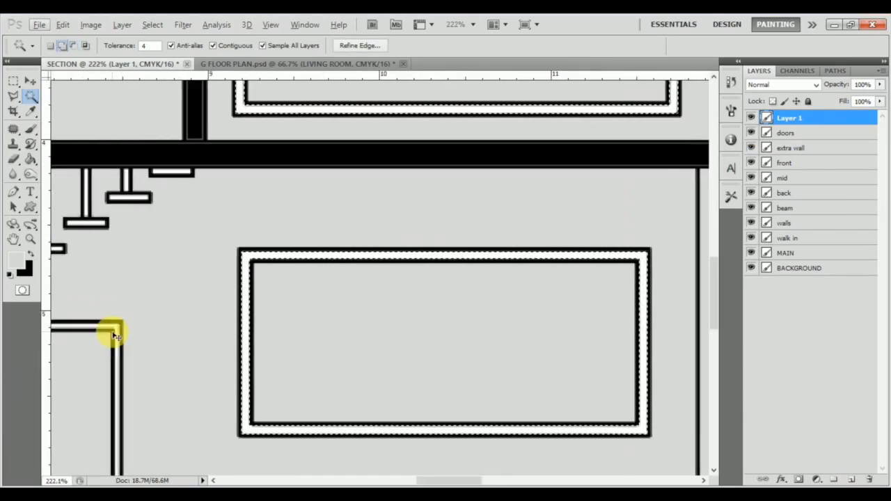
pyautogui.scroll(-5, 117, 329)
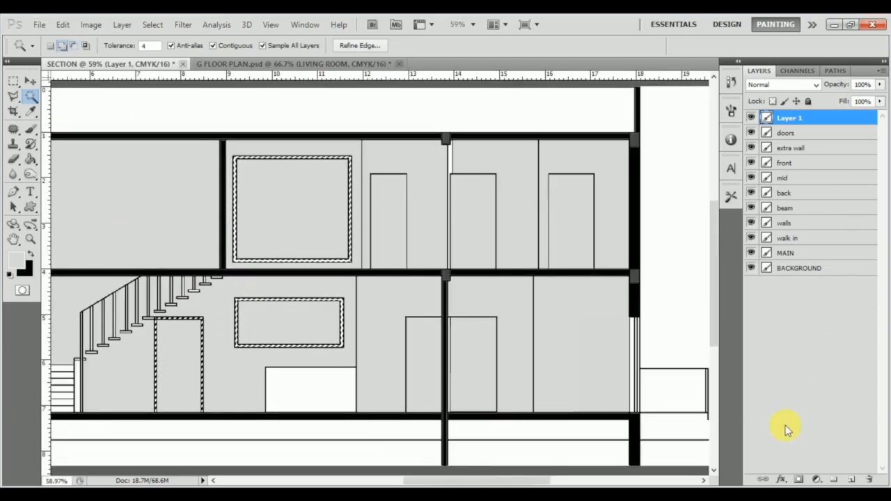
pyautogui.click(851, 479)
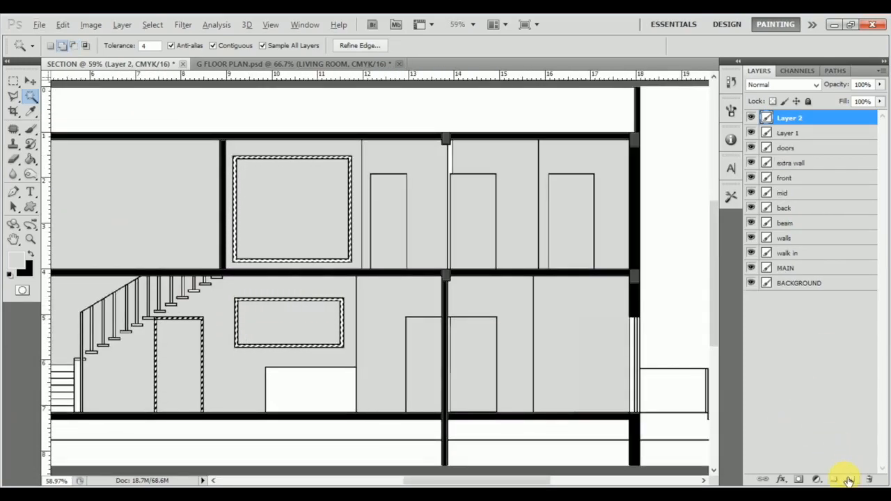
pyautogui.hotkey('ctrl', 'd')
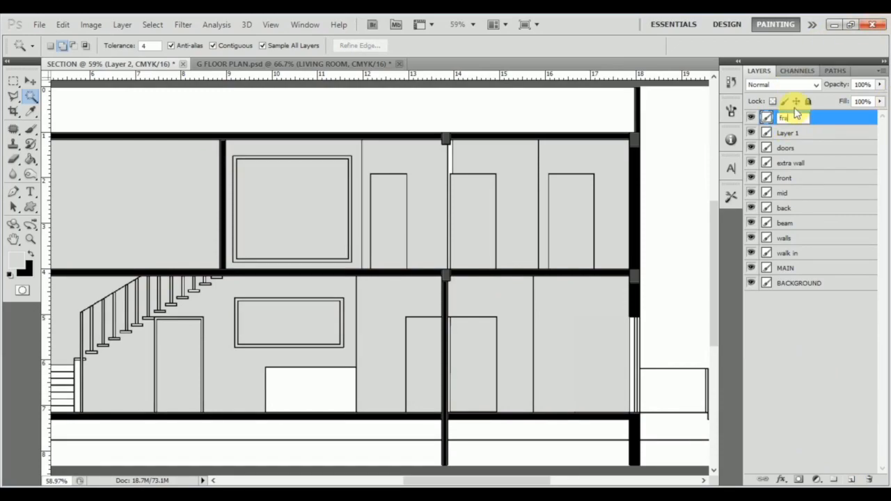
# Step: Rename Layer 2 as "frame" and Layer 1 as "window"
pyautogui.doubleClick(800, 133)
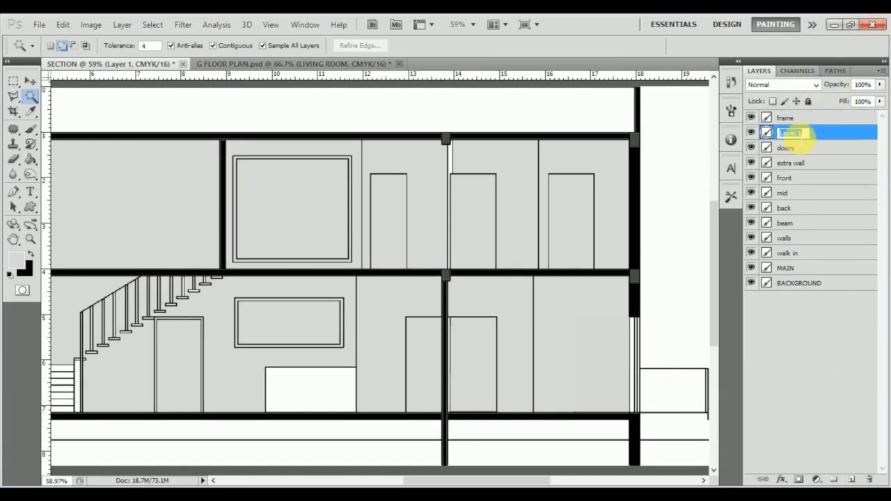
pyautogui.write('window')
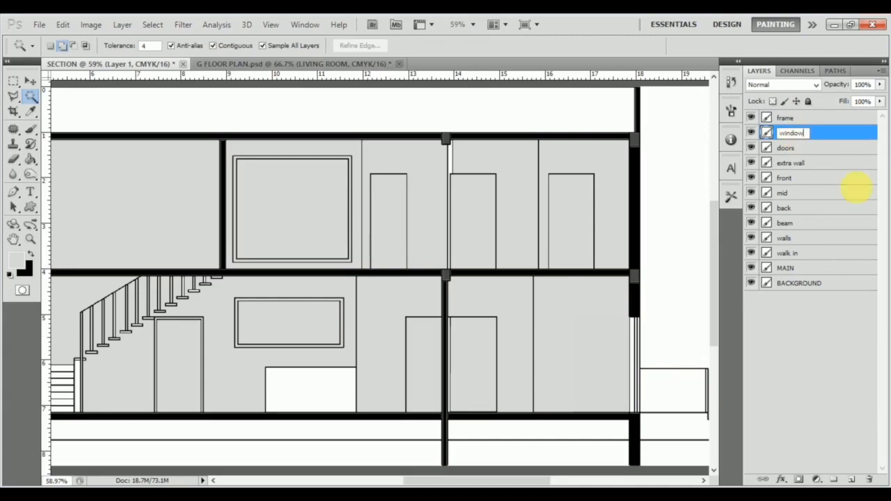
pyautogui.click(808, 361)
# Step: Select the blank low rectangle beneath the lower-floor window, fill it with light grey on a new layer named "kp", and clear the selection
pyautogui.scroll(-2, 469, 230)
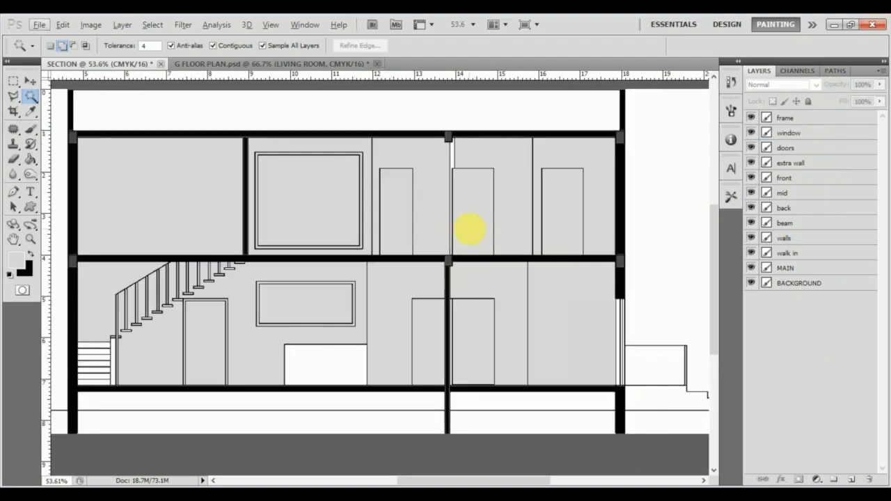
pyautogui.hscroll(-2, 420, 285)
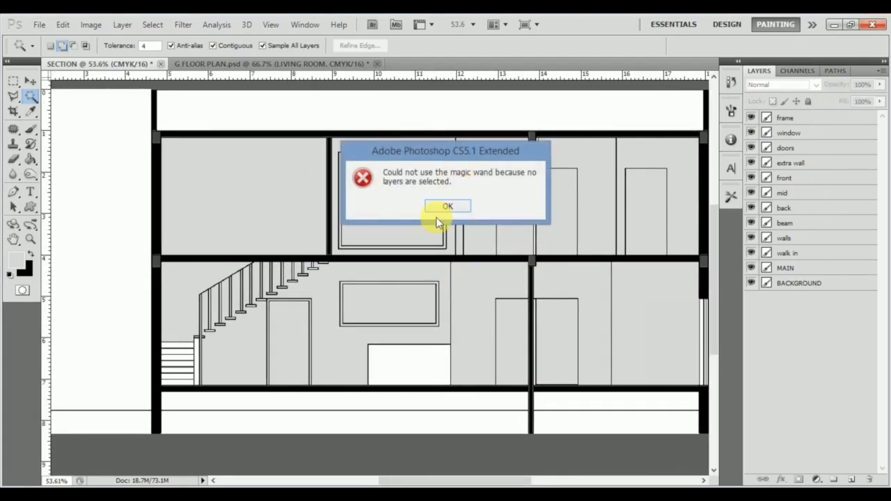
pyautogui.click(447, 206)
pyautogui.click(786, 118)
pyautogui.click(404, 372)
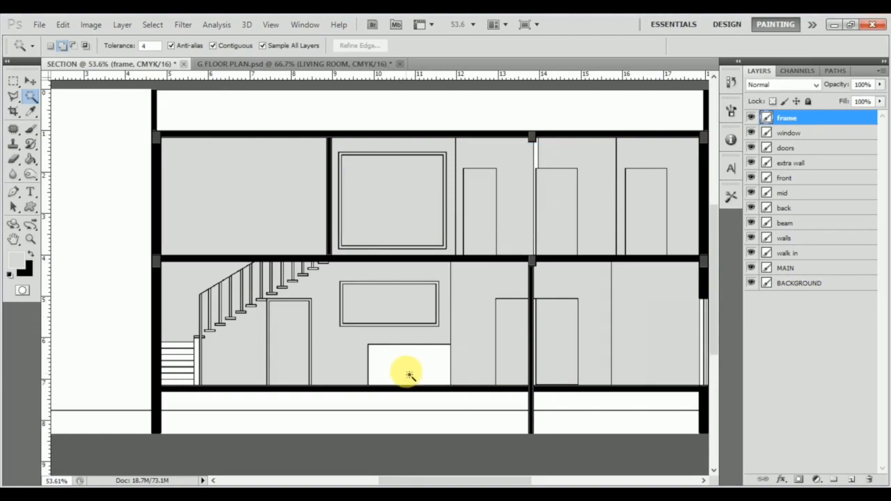
pyautogui.click(851, 479)
pyautogui.hotkey('alt', 'BackSpace')
pyautogui.hotkey('ctrl', 'd')
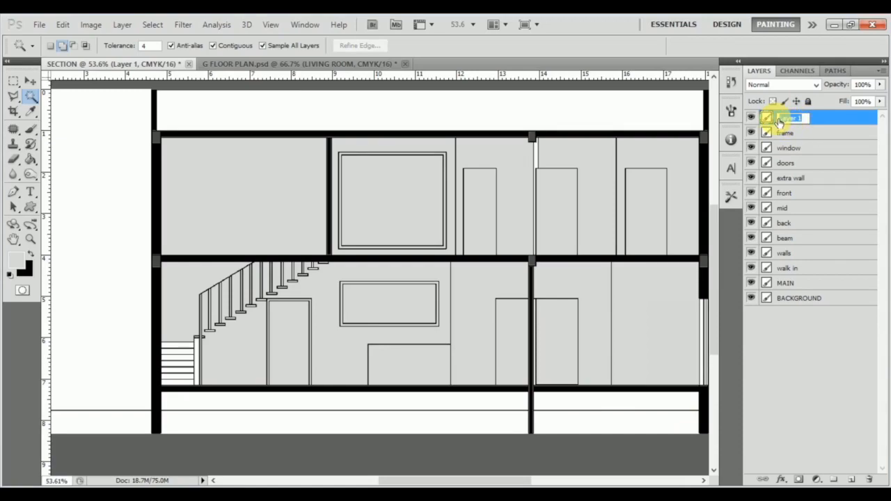
pyautogui.press('Return')
# Step: With the kp layer active, select both parts of the tread at the railing's foot and the tall end post crossing it
pyautogui.scroll(3, 430, 199)
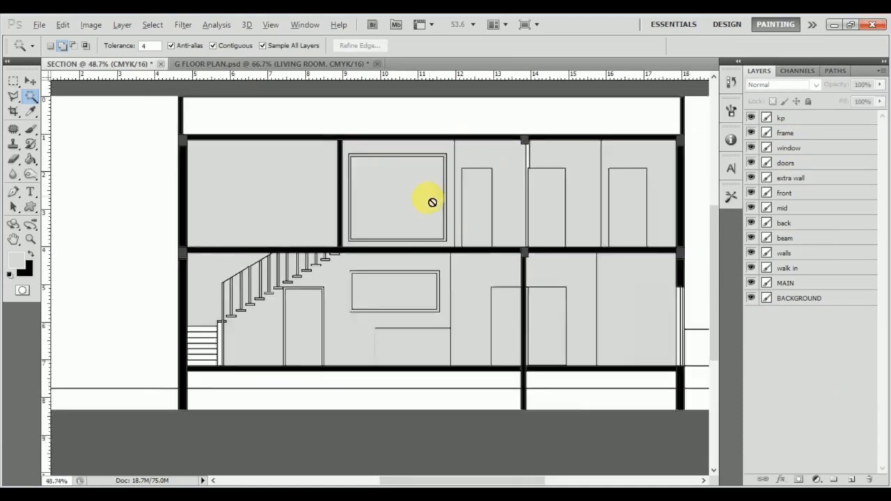
pyautogui.scroll(6, 221, 341)
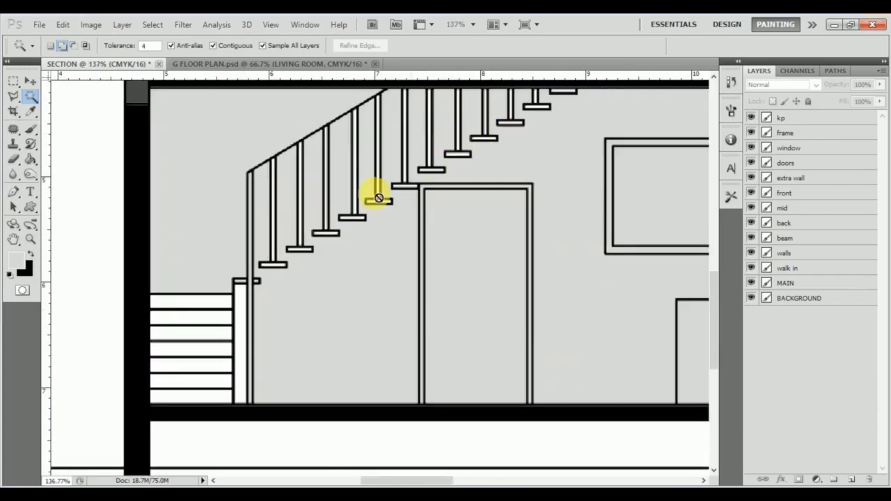
pyautogui.scroll(-1, 300, 258)
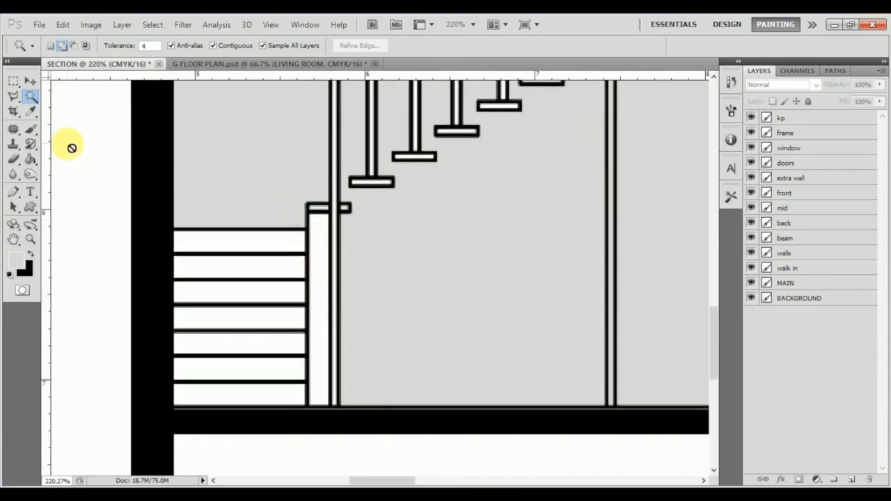
pyautogui.click(31, 96)
pyautogui.scroll(4, 299, 226)
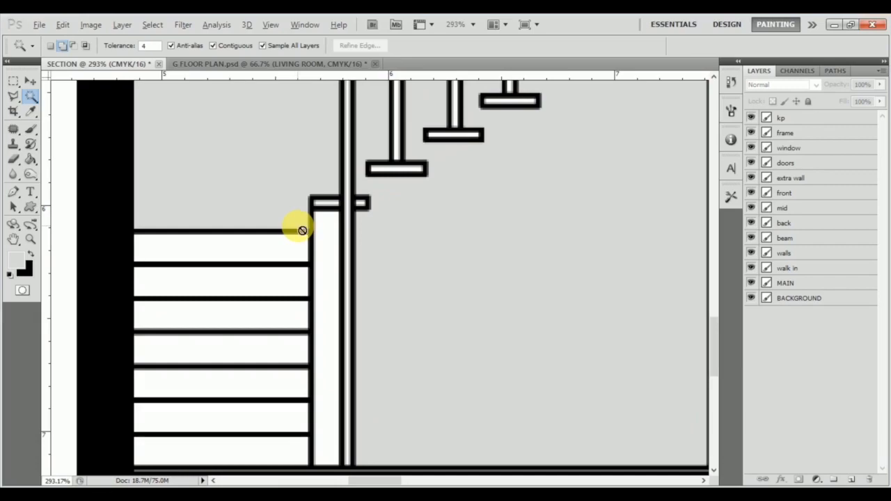
pyautogui.click(807, 118)
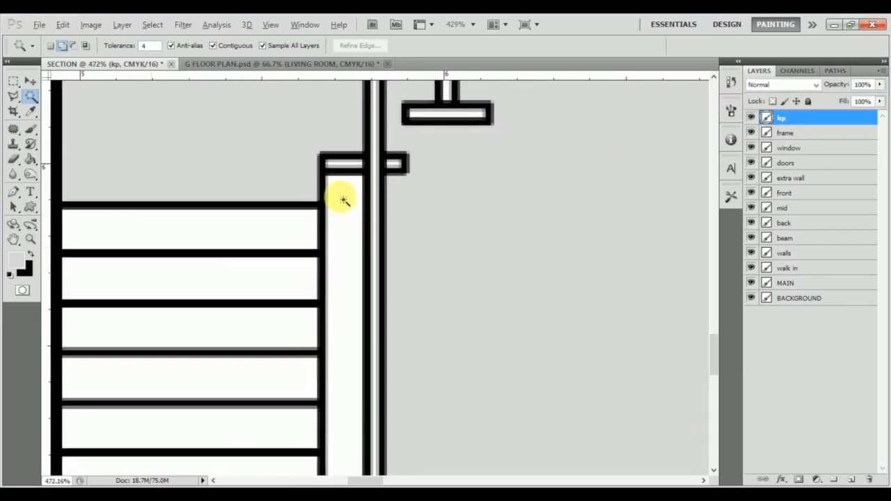
pyautogui.scroll(3, 344, 199)
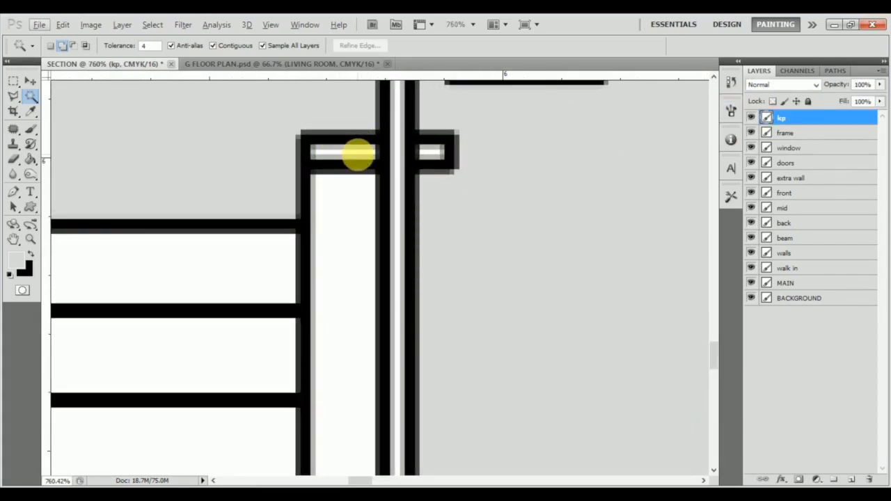
pyautogui.click(432, 153)
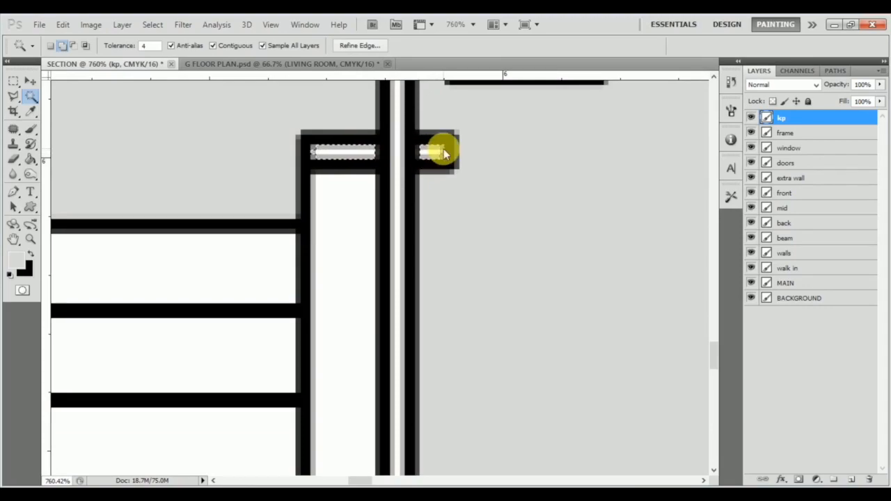
pyautogui.click(398, 143)
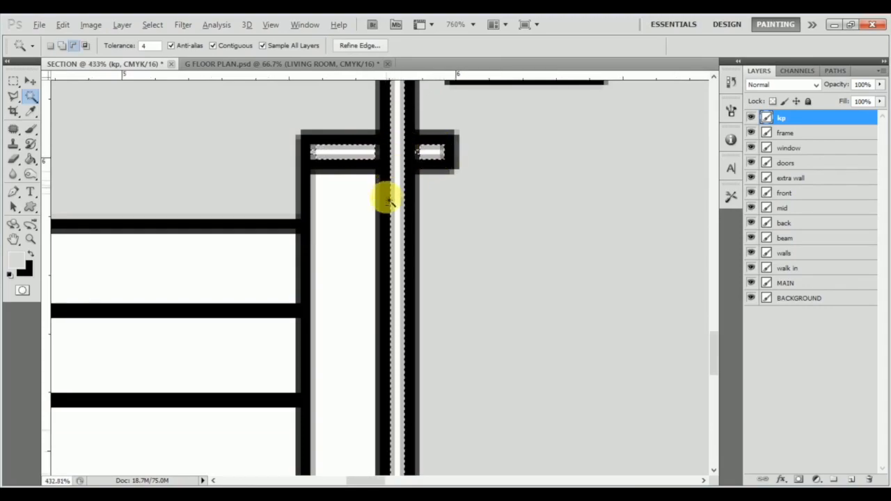
# Step: Add the first two balusters after the end post and the treads beneath them to the selection
pyautogui.scroll(-5, 441, 183)
pyautogui.scroll(3, 435, 221)
pyautogui.click(432, 221)
pyautogui.scroll(3, 424, 226)
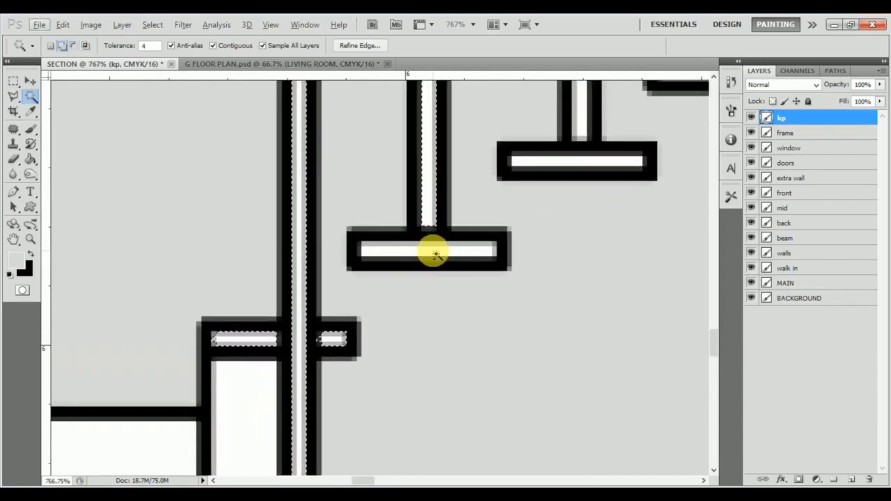
pyautogui.click(429, 247)
pyautogui.scroll(-4, 430, 247)
pyautogui.hscroll(2, 457, 215)
pyautogui.scroll(5, 446, 208)
pyautogui.click(416, 211)
pyautogui.click(414, 179)
# Step: Add the next balusters and treads, up to the tread touching the lower-floor door frame, to the selection
pyautogui.scroll(-4, 503, 163)
pyautogui.scroll(4, 469, 162)
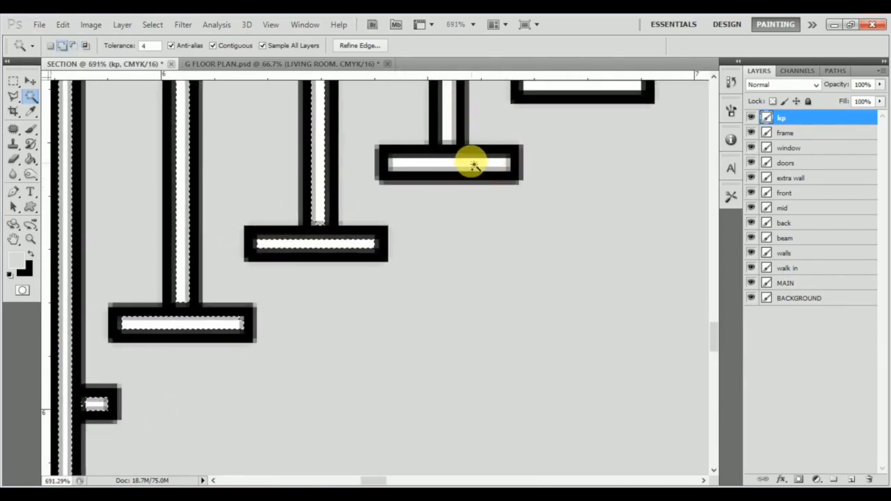
pyautogui.scroll(-5, 408, 193)
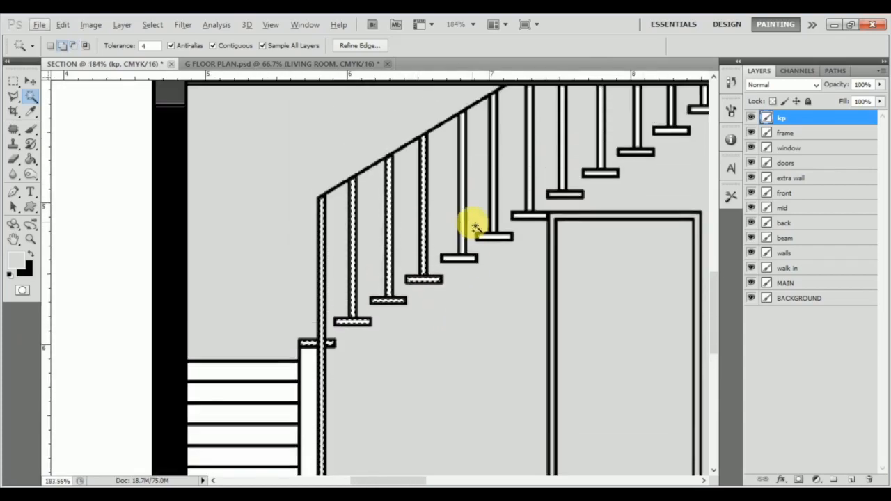
pyautogui.scroll(4, 460, 259)
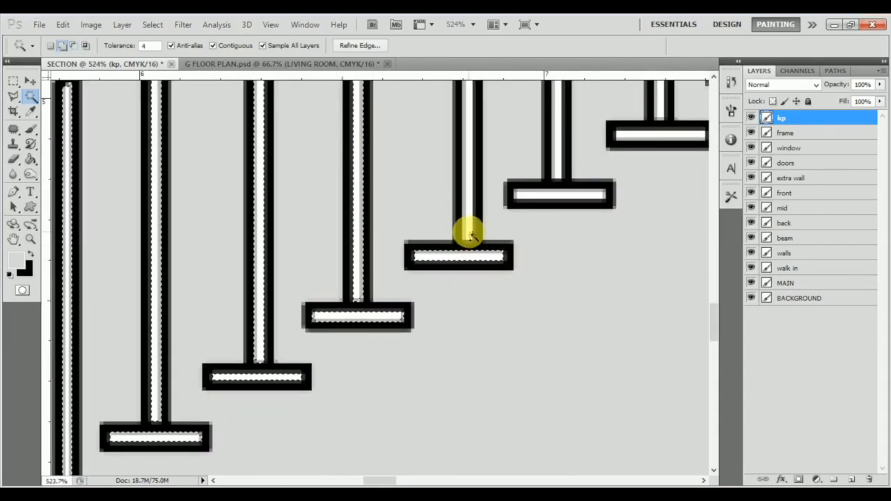
pyautogui.scroll(-1, 527, 213)
pyautogui.keyDown('shift'); pyautogui.click(481, 246); pyautogui.keyUp('shift')
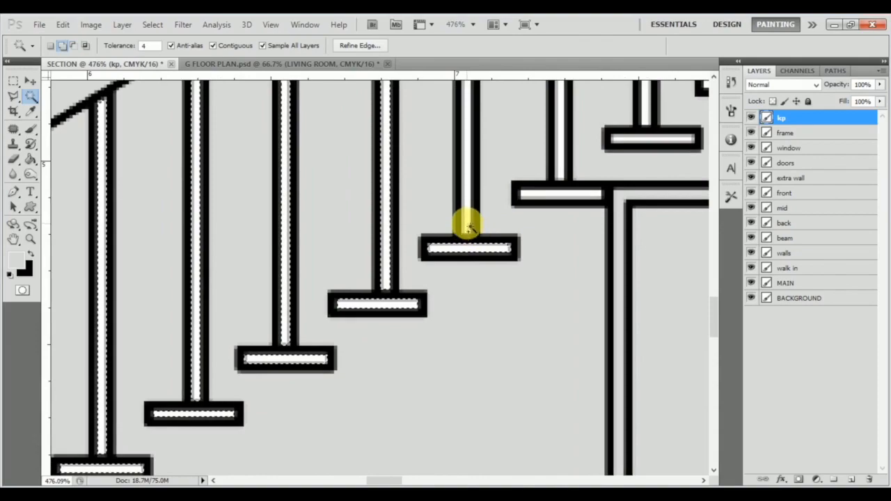
pyautogui.keyDown('shift'); pyautogui.click(560, 195); pyautogui.keyUp('shift')
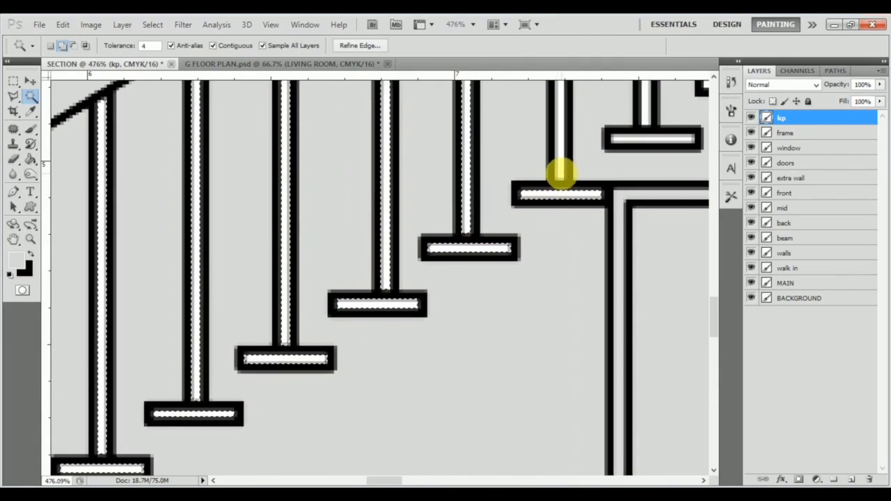
# Step: Add the next four balusters and their treads, continuing up the flight past the door frame's corner, to the selection
pyautogui.scroll(-7, 438, 243)
pyautogui.scroll(5, 438, 227)
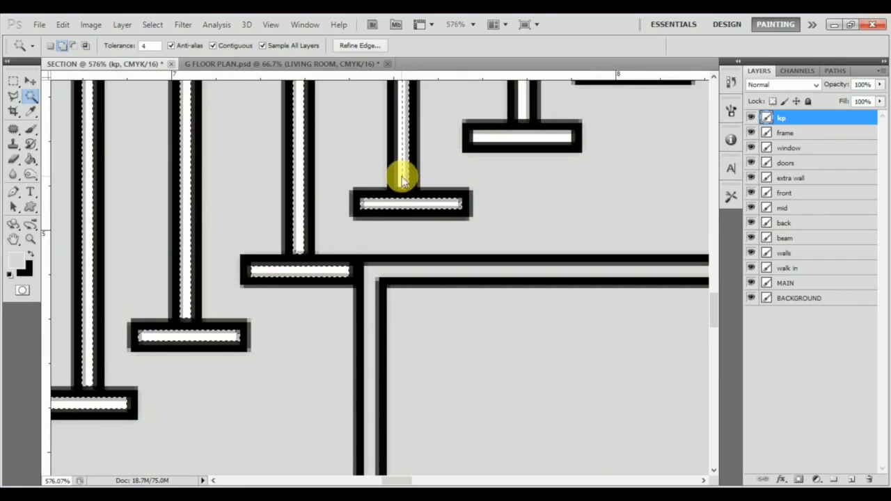
pyautogui.keyDown('shift'); pyautogui.click(521, 137); pyautogui.keyUp('shift')
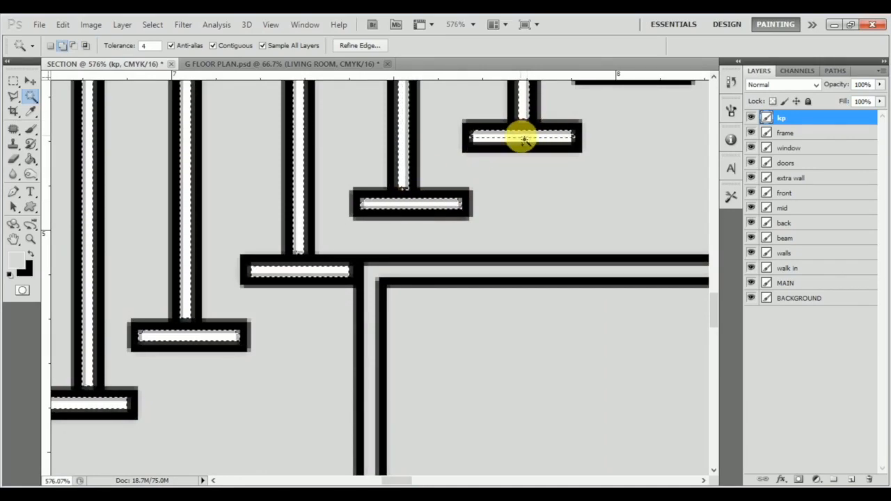
pyautogui.scroll(-3, 453, 160)
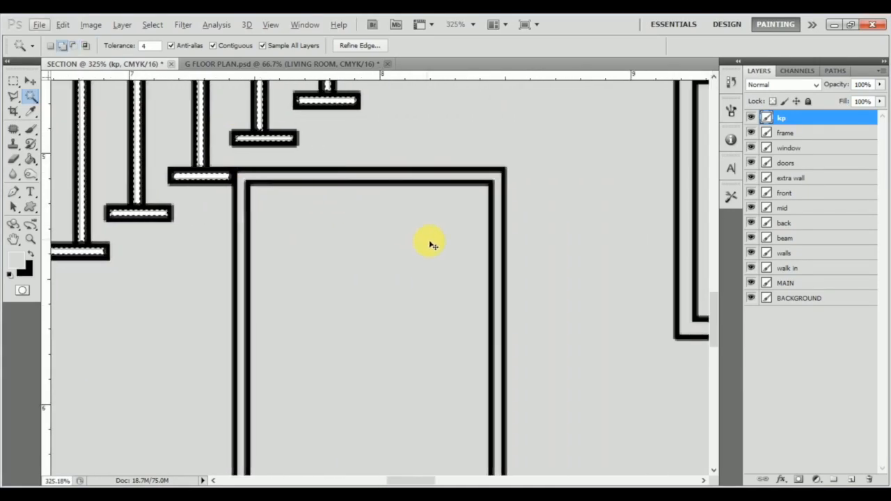
pyautogui.scroll(3, 445, 233)
pyautogui.scroll(4, 338, 261)
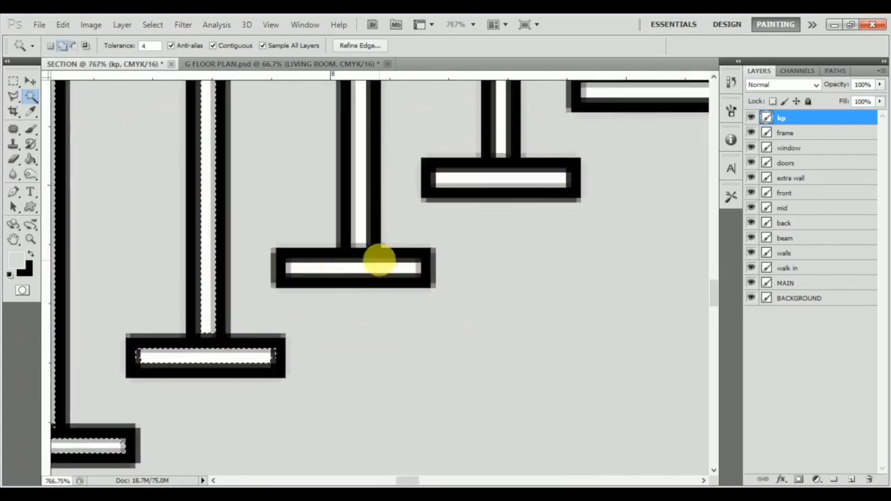
pyautogui.click(506, 178)
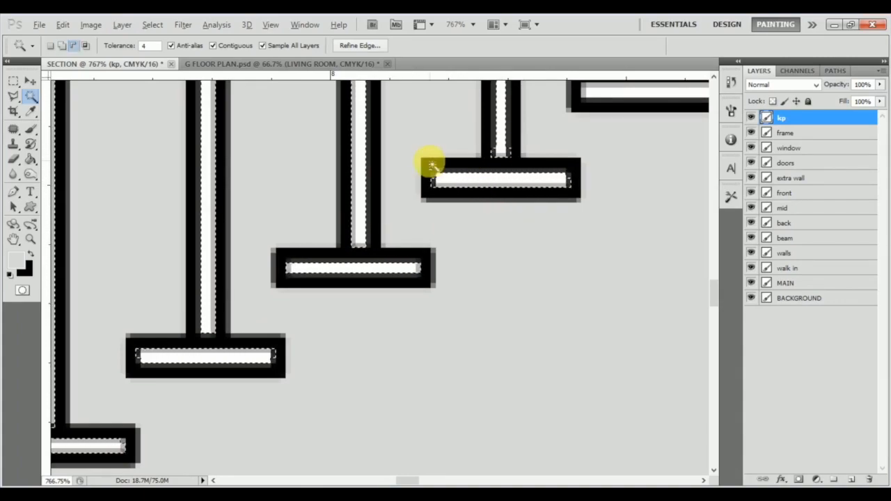
# Step: Add the last short baluster and the two topmost treads beneath the floor slab to the selection
pyautogui.scroll(-3, 428, 165)
pyautogui.scroll(3, 386, 194)
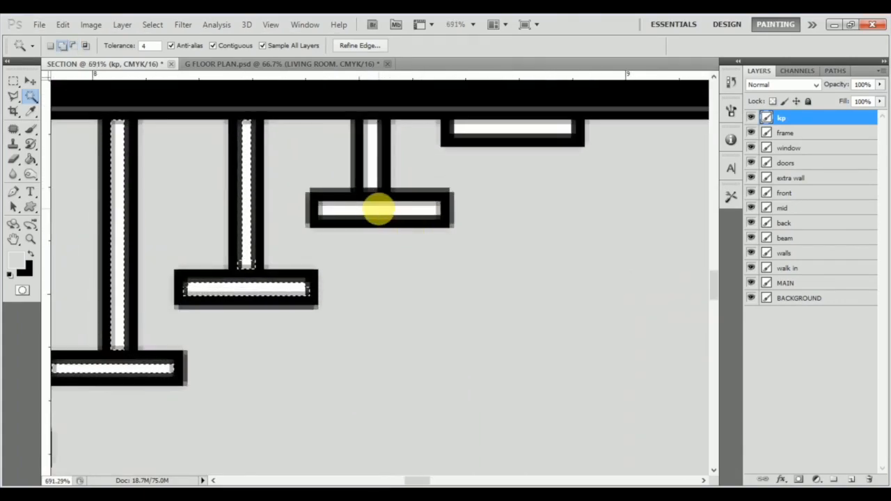
pyautogui.click(371, 173)
pyautogui.click(496, 132)
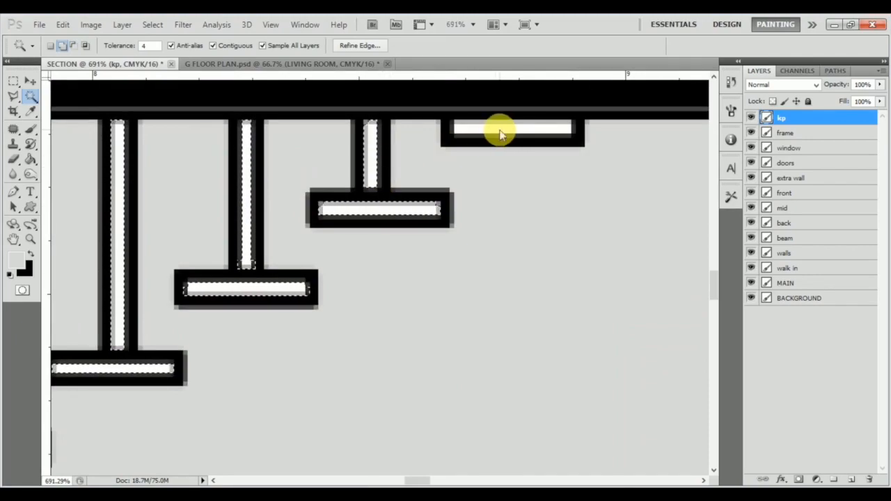
# Step: Add the narrow panel beside the railing's end post and all seven step rows at the foot of the stairs to the selection
pyautogui.scroll(-10, 464, 192)
pyautogui.moveTo(255, 292); pyautogui.dragTo(346, 202)
pyautogui.scroll(4, 316, 256)
pyautogui.scroll(3, 318, 255)
pyautogui.keyDown('shift'); pyautogui.click(350, 202); pyautogui.keyUp('shift')
pyautogui.keyDown('shift'); pyautogui.click(391, 200); pyautogui.keyUp('shift')
pyautogui.keyDown('shift'); pyautogui.click(355, 238); pyautogui.keyUp('shift')
pyautogui.keyDown('shift'); pyautogui.click(349, 274); pyautogui.keyUp('shift')
pyautogui.keyDown('shift'); pyautogui.click(341, 308); pyautogui.keyUp('shift')
pyautogui.keyDown('shift'); pyautogui.click(333, 343); pyautogui.keyUp('shift')
pyautogui.keyDown('shift'); pyautogui.click(327, 370); pyautogui.keyUp('shift')
pyautogui.keyDown('shift'); pyautogui.click(315, 408); pyautogui.keyUp('shift')
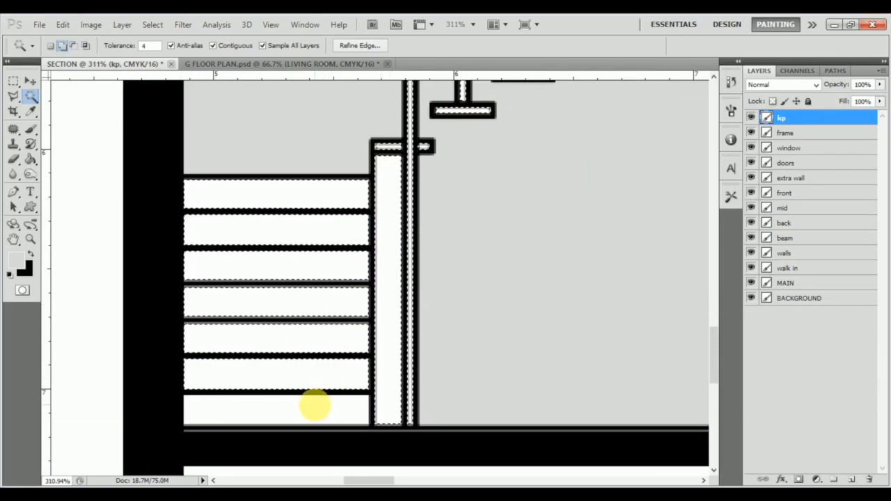
# Step: Fill the selected stair parts with light grey on a new layer named "stairs" and clear the selection
pyautogui.scroll(-3, 324, 366)
pyautogui.scroll(-2, 325, 367)
pyautogui.click(850, 479)
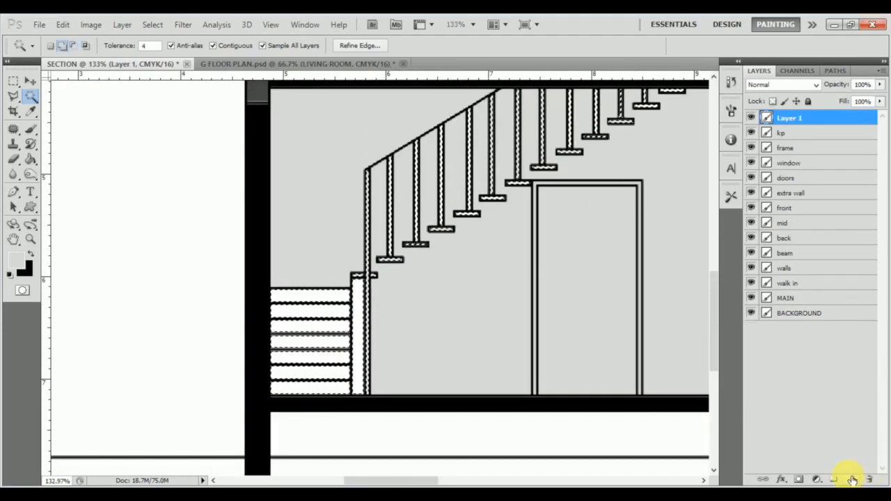
pyautogui.hotkey('alt', 'BackSpace')
pyautogui.hotkey('ctrl', 'd')
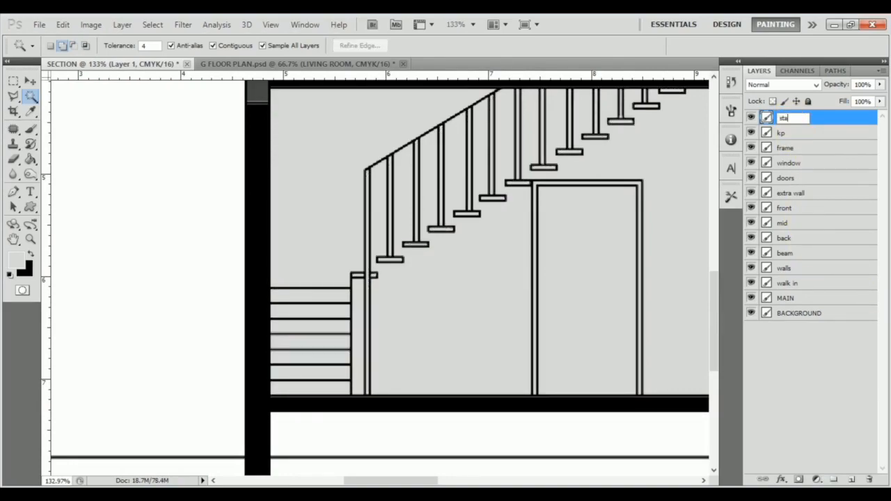
pyautogui.click(794, 118)
pyautogui.write('stairs')
pyautogui.click(825, 390)
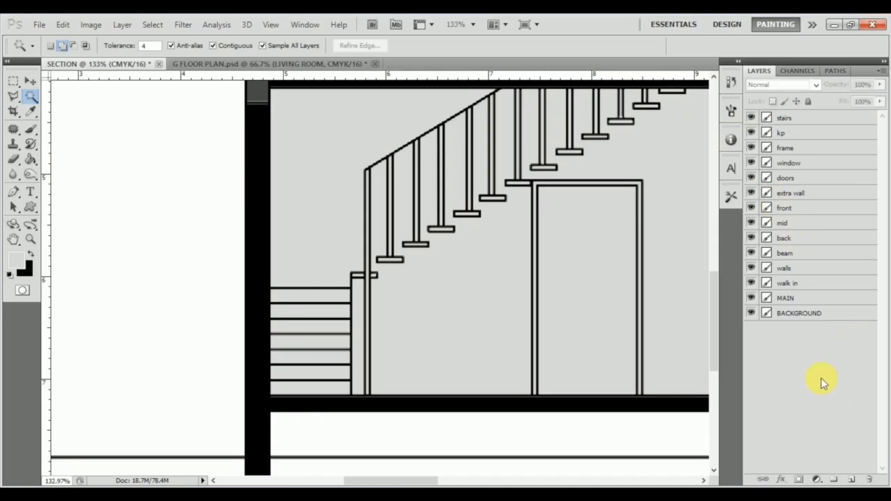
# Step: Select the blank parapet band above the upper floor, fill it with light grey on a new layer, and clear the selection
pyautogui.scroll(-3, 491, 285)
pyautogui.scroll(-2, 466, 271)
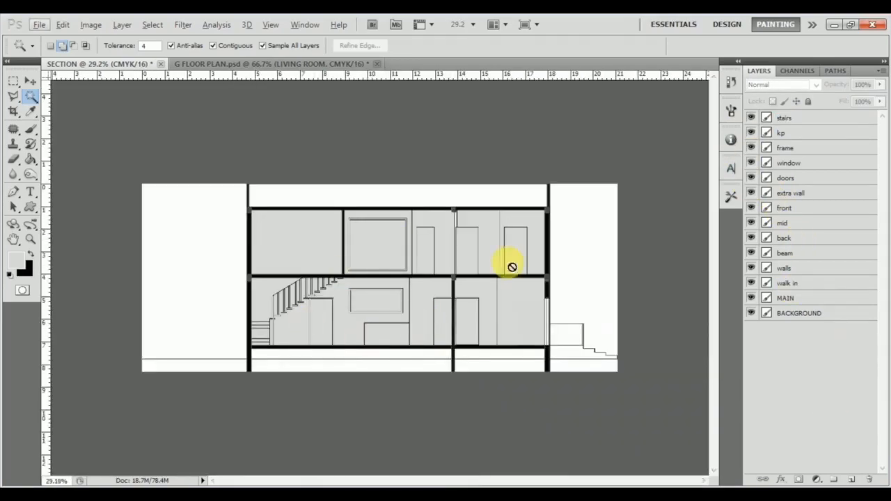
pyautogui.scroll(1, 431, 292)
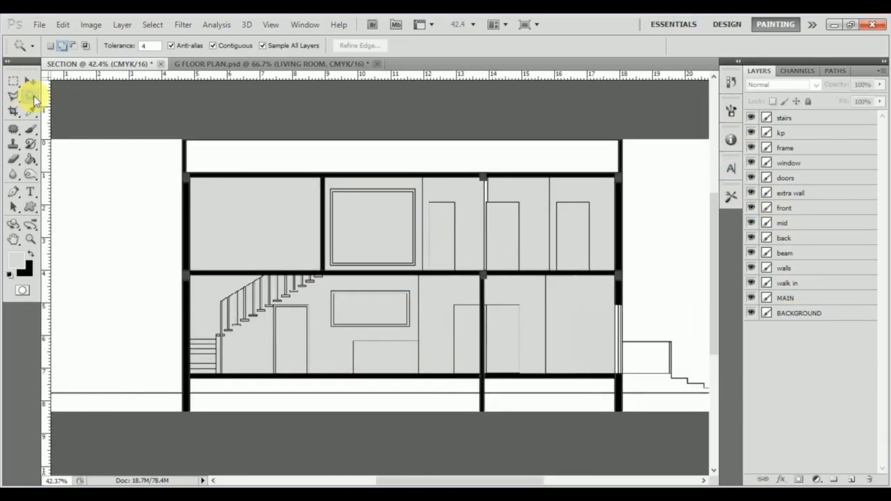
pyautogui.click(838, 120)
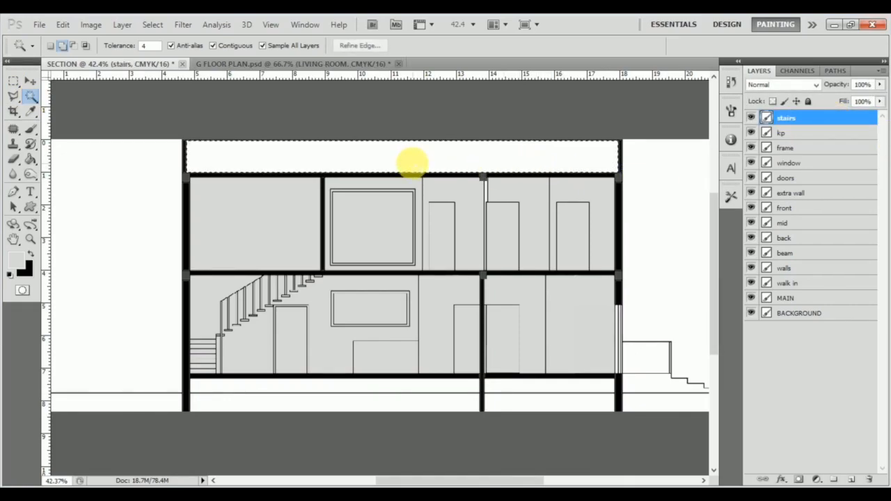
pyautogui.click(381, 160)
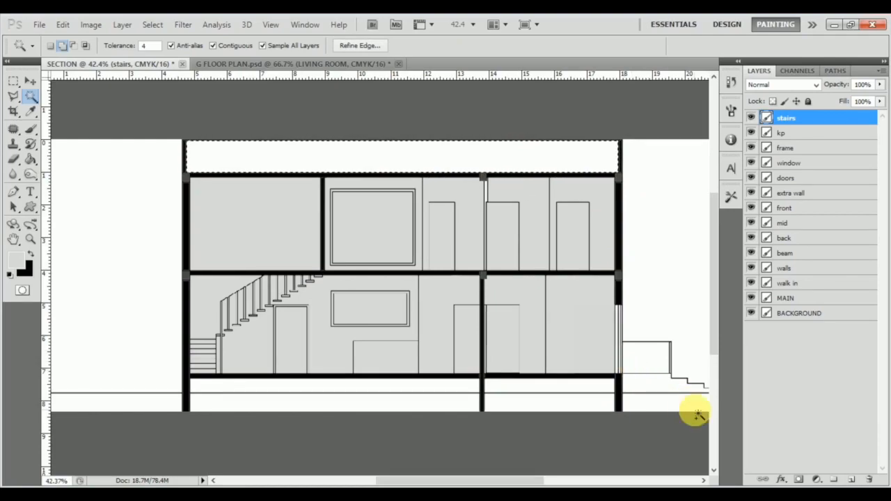
pyautogui.click(851, 480)
pyautogui.hotkey('alt', 'BackSpace')
pyautogui.hotkey('ctrl', 'd')
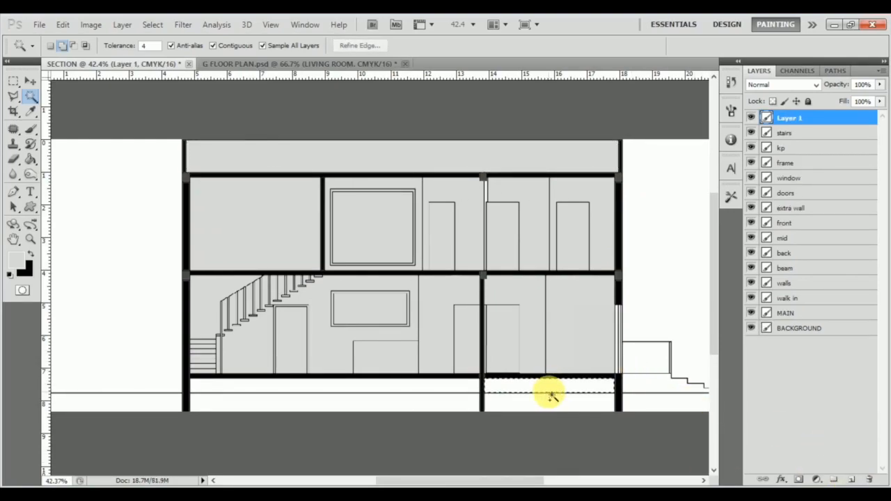
# Step: Select both foundation strips between the ground-floor slab and the ground line, fill them with light grey on a new layer, and deselect
pyautogui.keyDown('shift'); pyautogui.click(427, 387); pyautogui.keyUp('shift')
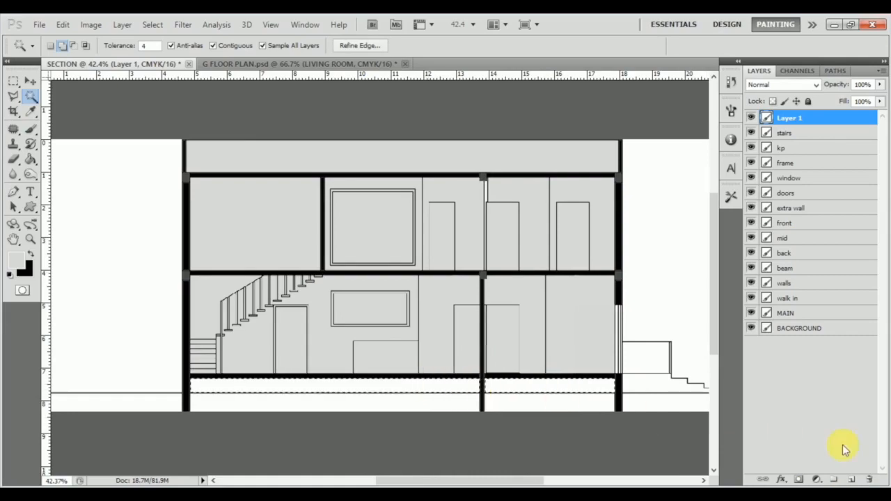
pyautogui.click(854, 480)
pyautogui.hotkey('alt', 'BackSpace')
pyautogui.hotkey('ctrl', 'd')
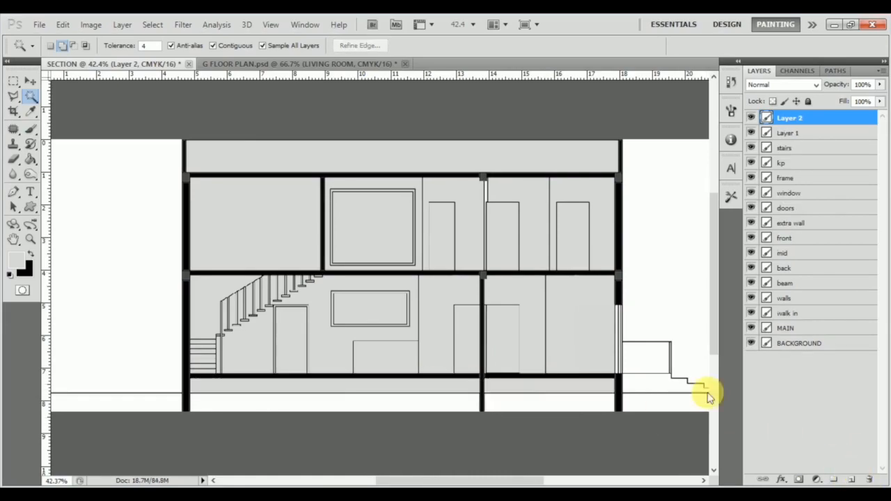
# Step: Select the stepped deck base outside the house, fill it with light grey on a new layer, and clear the selection
pyautogui.hscroll(4, 457, 342)
pyautogui.click(605, 387)
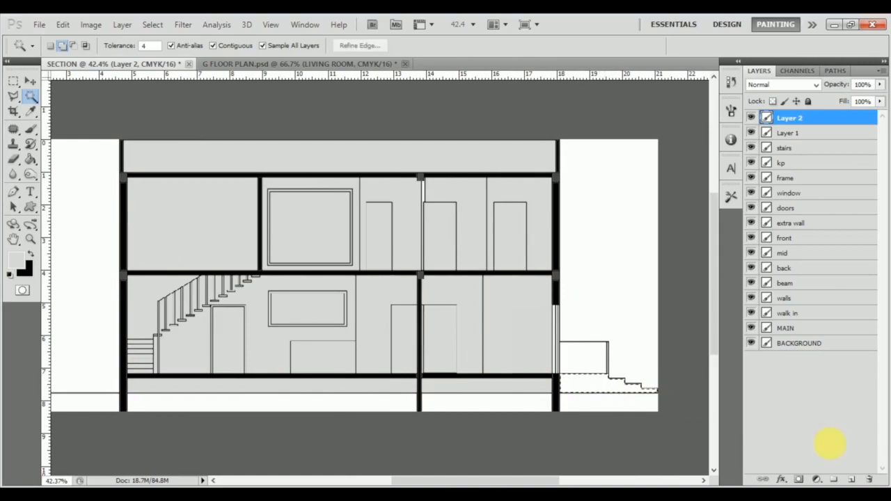
pyautogui.click(851, 481)
pyautogui.hotkey('alt', 'BackSpace')
pyautogui.hotkey('ctrl', 'd')
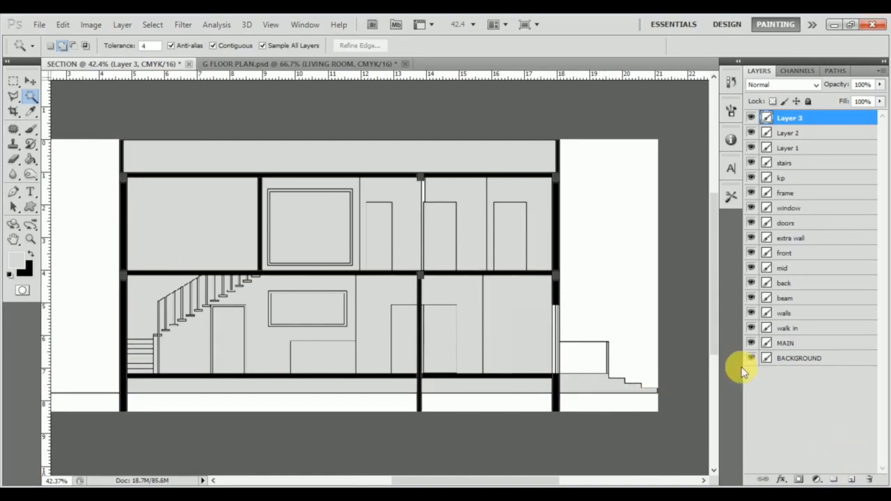
# Step: Select the blank rectangle standing on the exterior deck, fill it with light grey on a new layer, and clear the selection
pyautogui.click(592, 351)
pyautogui.click(862, 480)
pyautogui.hotkey('alt', 'BackSpace')
pyautogui.hotkey('ctrl', 'd')
# Step: Select the vertical strips in the lower-floor exterior wall opening beside the deck, fill them with light grey on a new layer, and deselect
pyautogui.scroll(2, 562, 326)
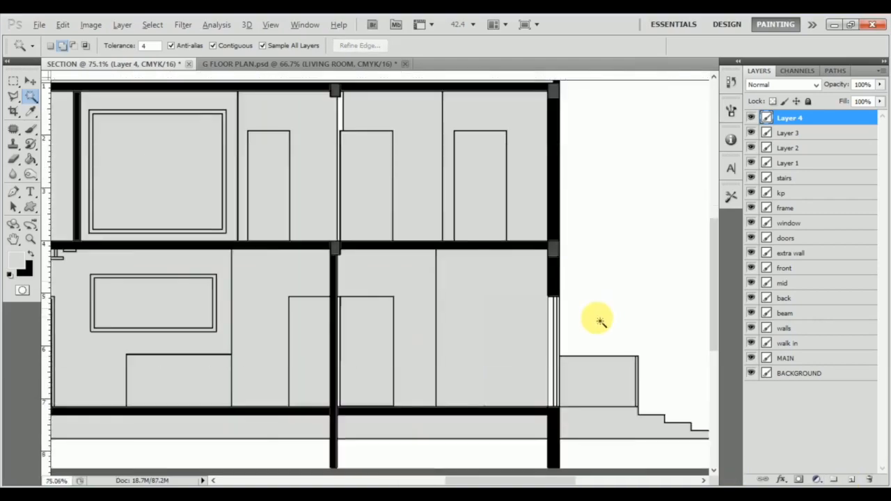
pyautogui.scroll(4, 599, 321)
pyautogui.click(496, 292)
pyautogui.click(495, 290)
pyautogui.click(501, 288)
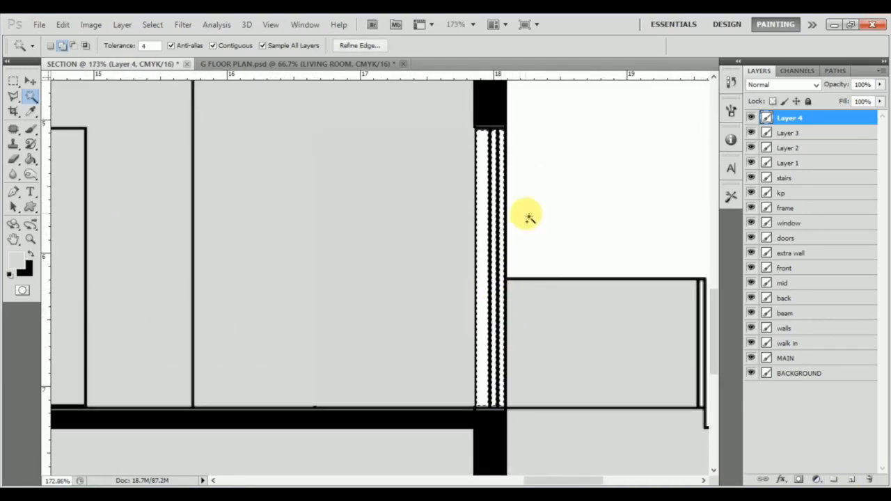
pyautogui.click(850, 480)
pyautogui.hotkey('alt', 'BackSpace')
pyautogui.hotkey('ctrl', 'd')
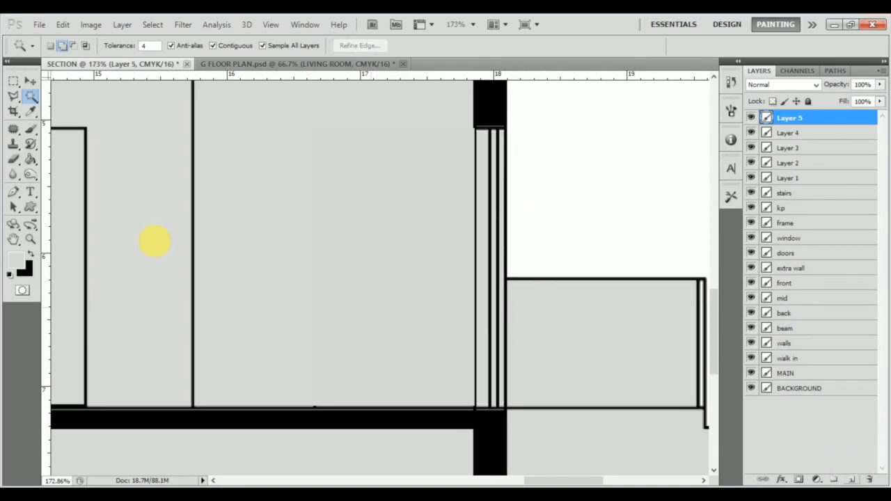
# Step: Rename Layer 1 as "parapet", Layer 2 as "foundation" and Layer 3 as "exterior deck"
pyautogui.scroll(-6, 318, 258)
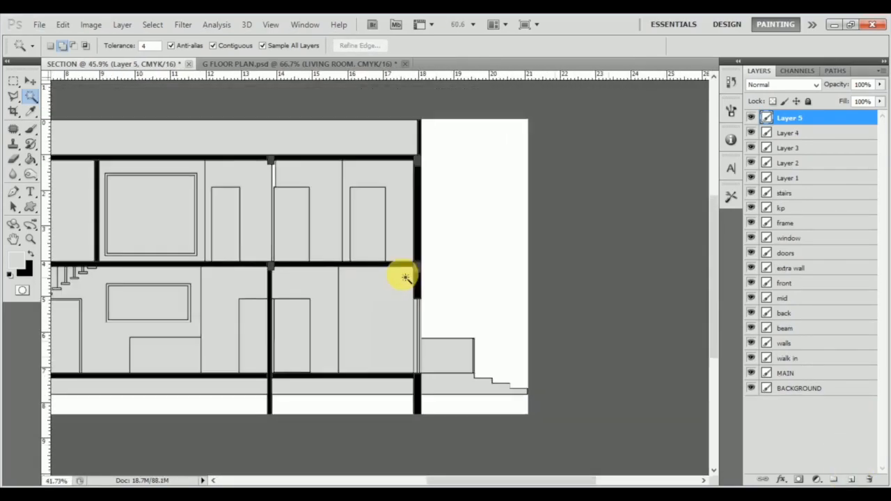
pyautogui.scroll(-1, 405, 277)
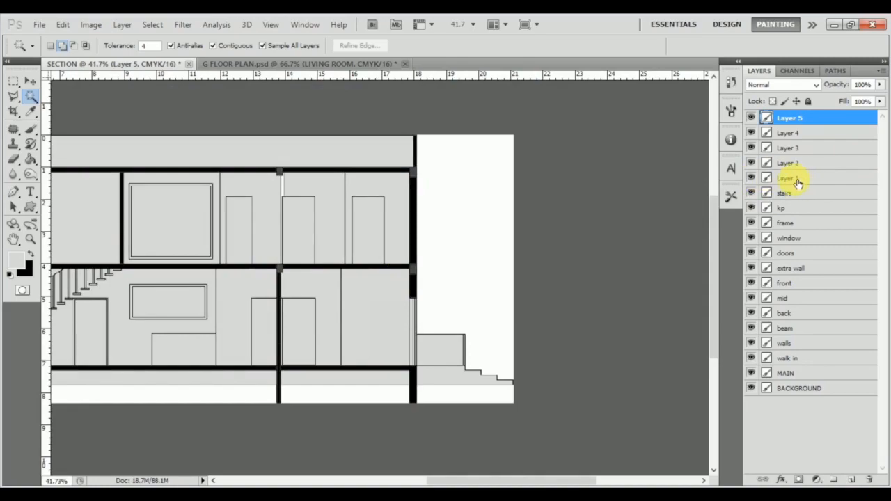
pyautogui.doubleClick(787, 178)
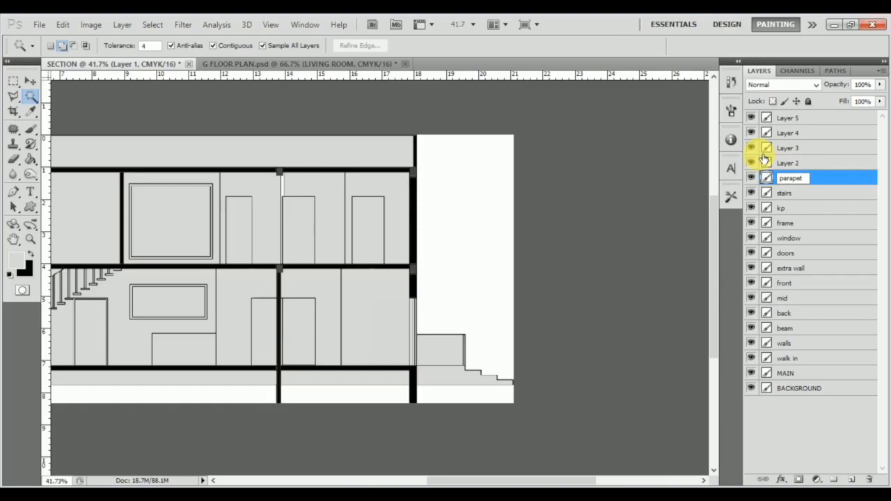
pyautogui.press('Return')
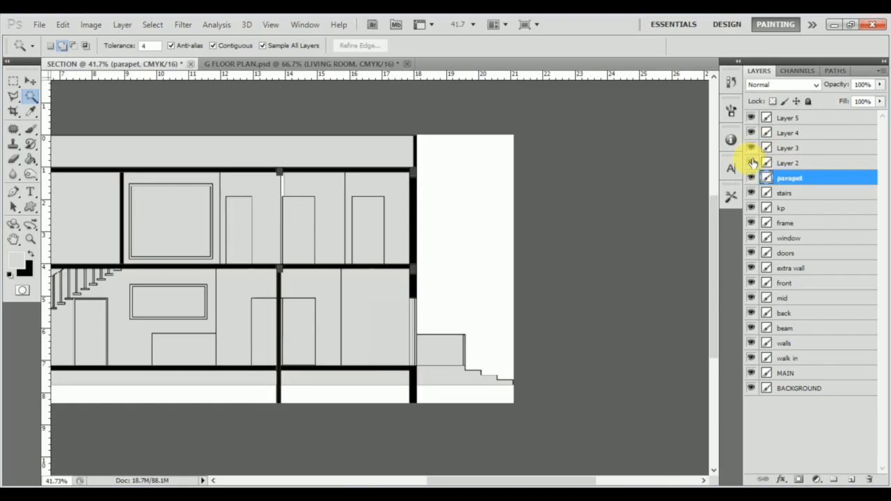
pyautogui.doubleClick(789, 162)
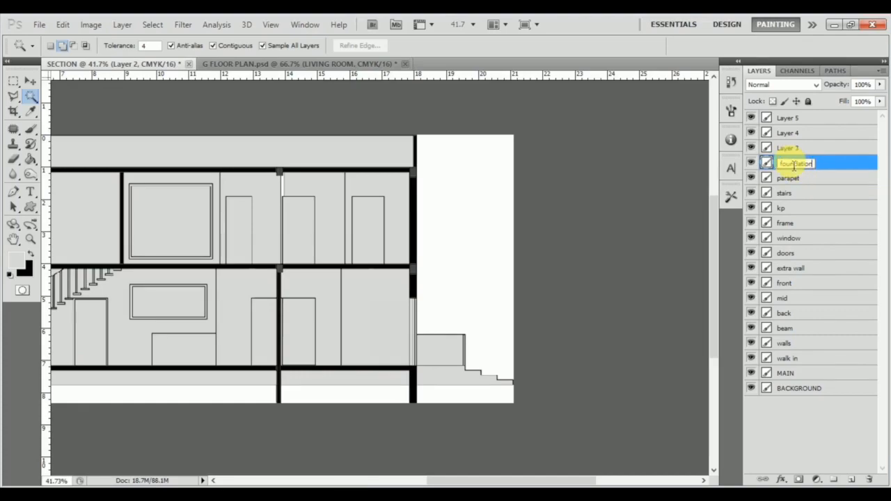
pyautogui.press('Return')
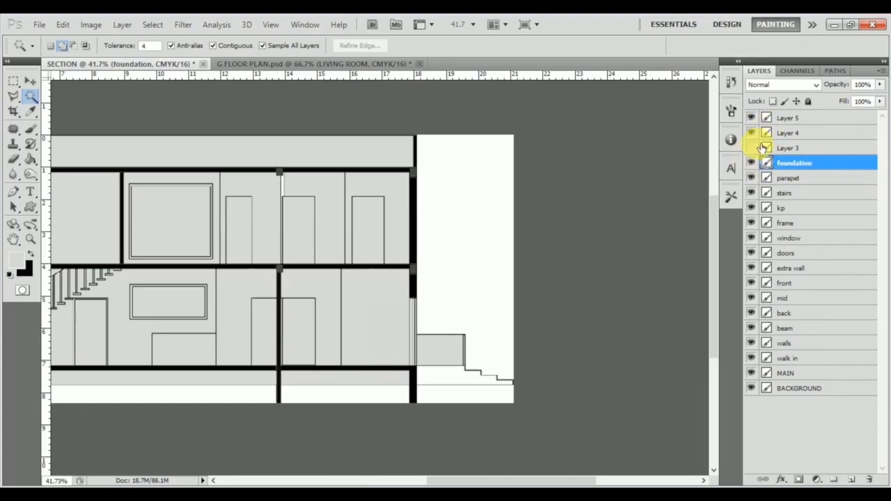
pyautogui.doubleClick(786, 147)
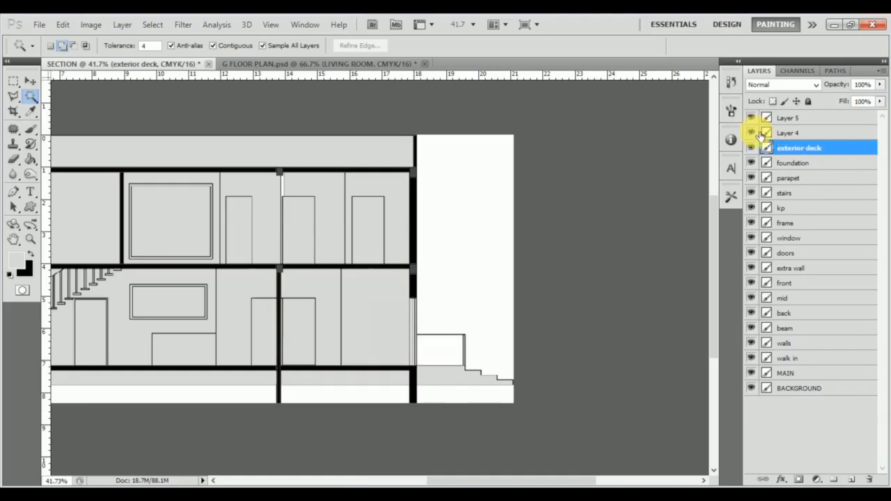
# Step: Rename Layer 4 as "railing" and Layer 5 as "exterior glass"
pyautogui.doubleClick(788, 132)
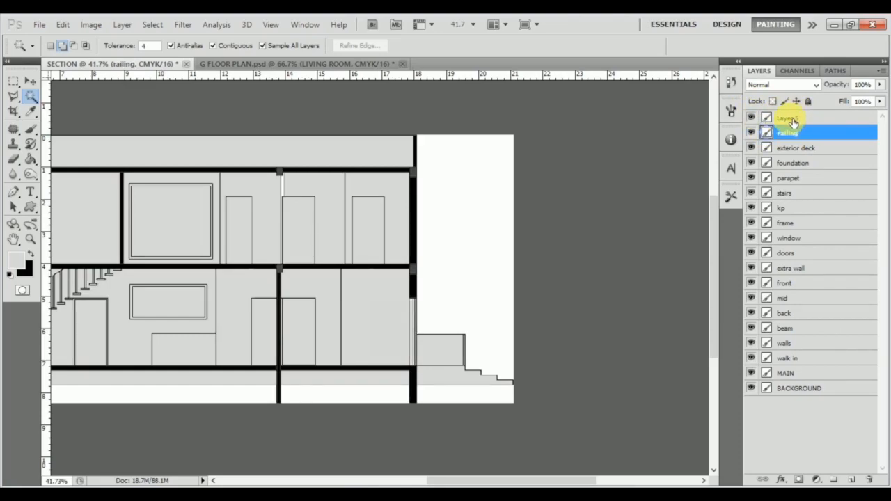
pyautogui.doubleClick(789, 118)
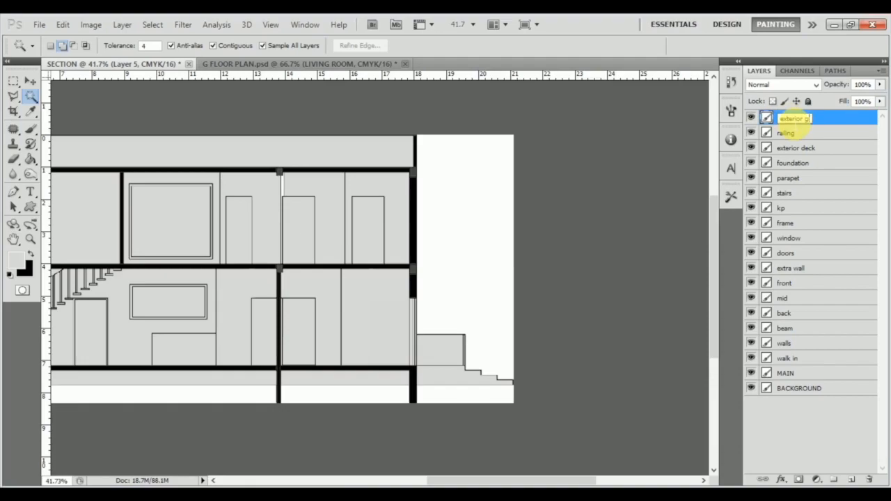
pyautogui.click(816, 425)
# Step: Marquee-select the stray vertical line above the upper-floor door beside the middle beam and delete it from the MAIN layer
pyautogui.scroll(-2, 511, 311)
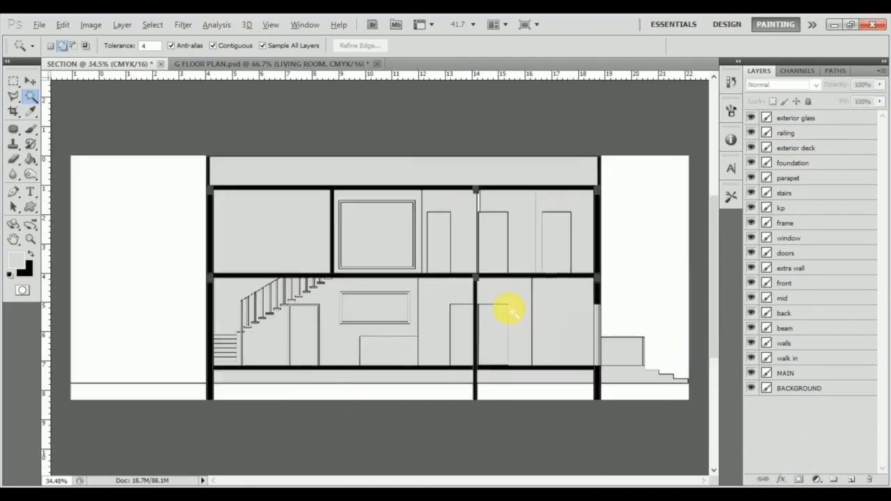
pyautogui.scroll(2, 379, 230)
pyautogui.scroll(1, 487, 274)
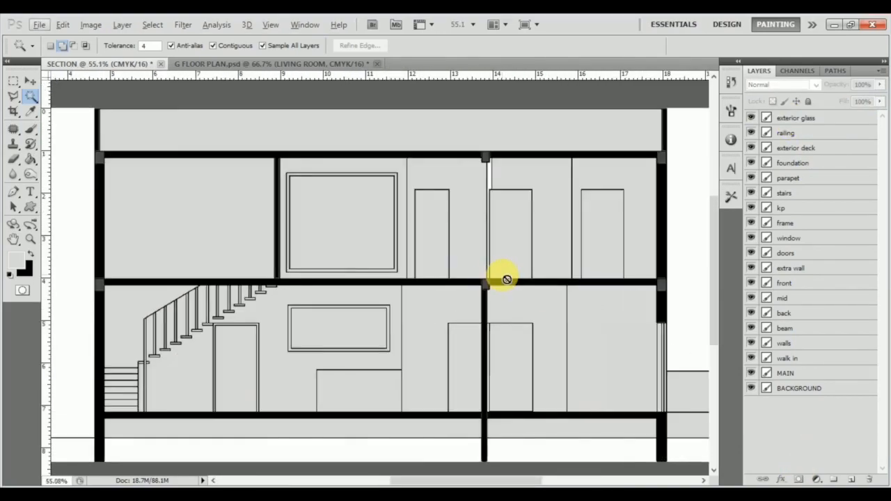
pyautogui.scroll(4, 499, 177)
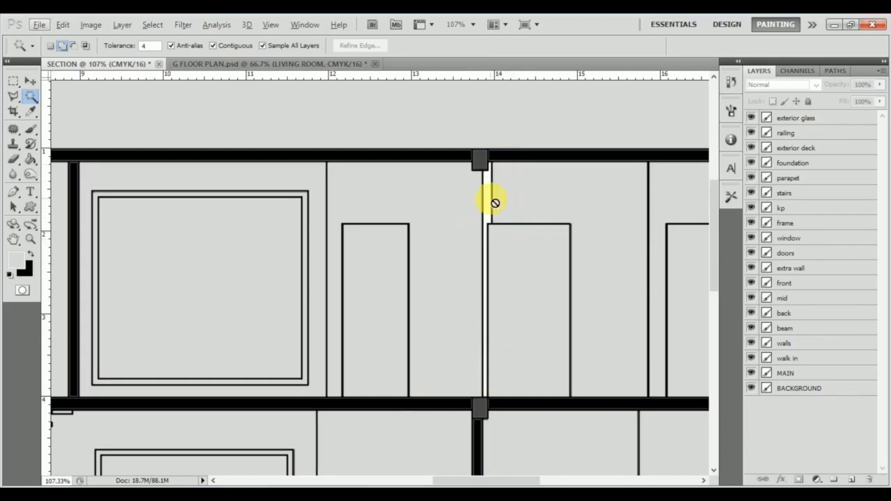
pyautogui.scroll(6, 537, 194)
pyautogui.hscroll(1, 497, 194)
pyautogui.scroll(4, 389, 243)
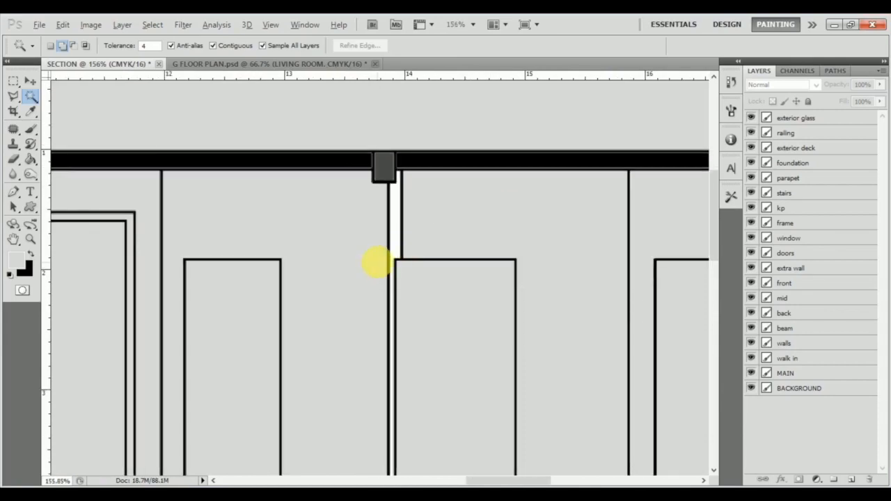
pyautogui.scroll(1, 408, 242)
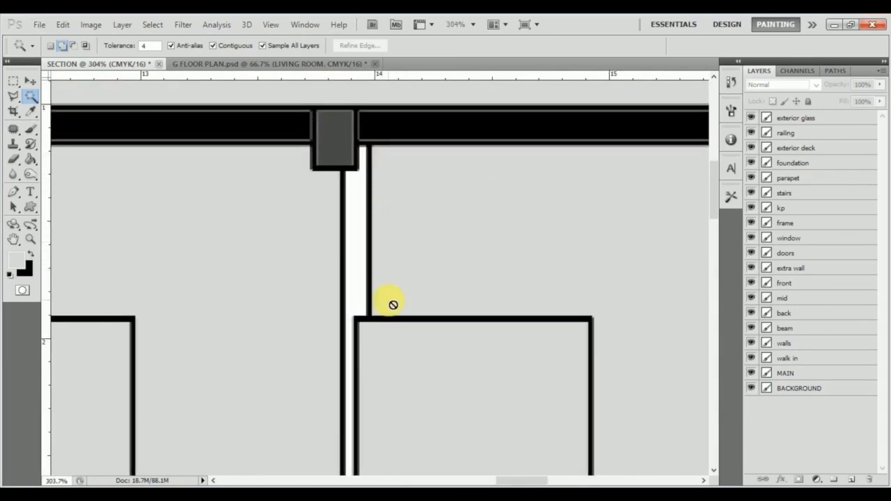
pyautogui.click(15, 82)
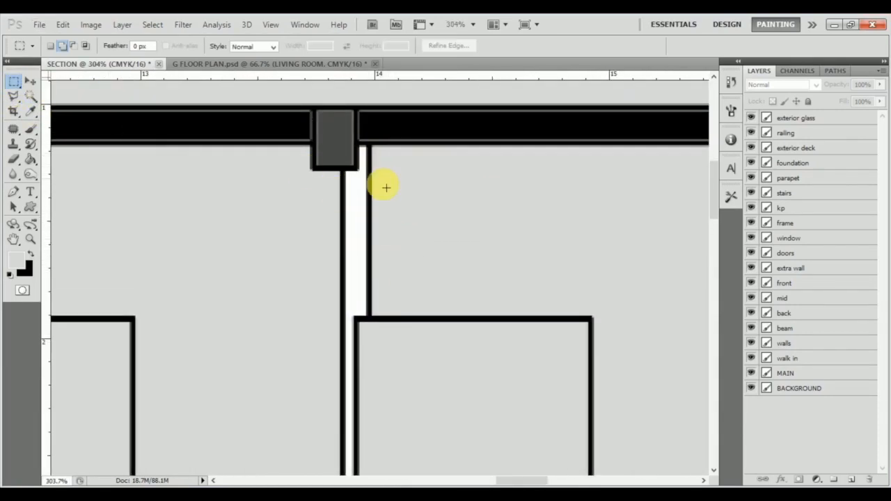
pyautogui.scroll(3, 369, 175)
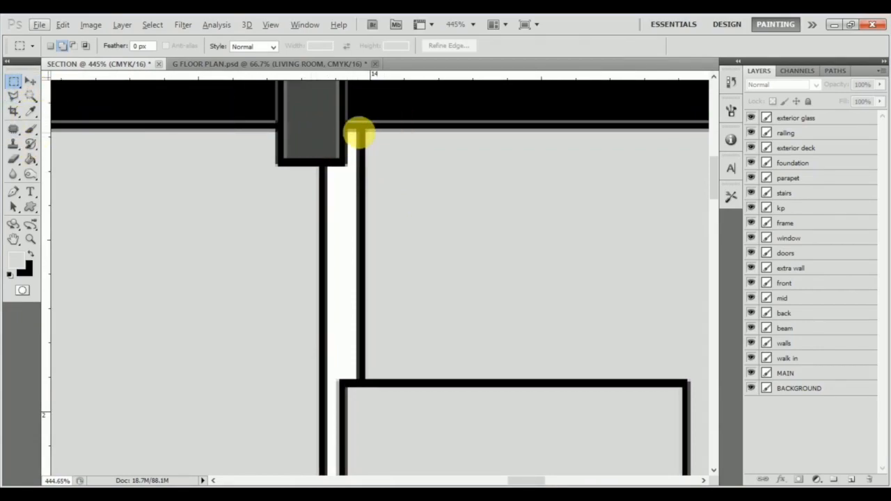
pyautogui.moveTo(394, 236); pyautogui.dragTo(371, 375)
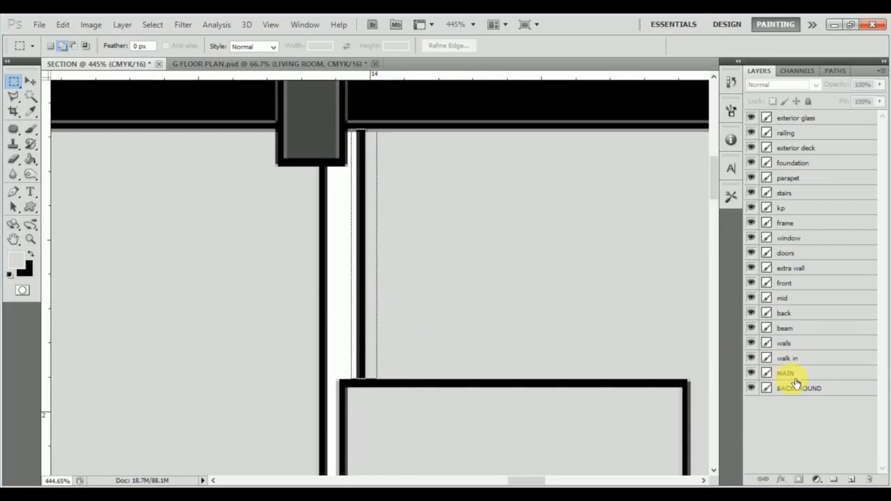
pyautogui.click(830, 374)
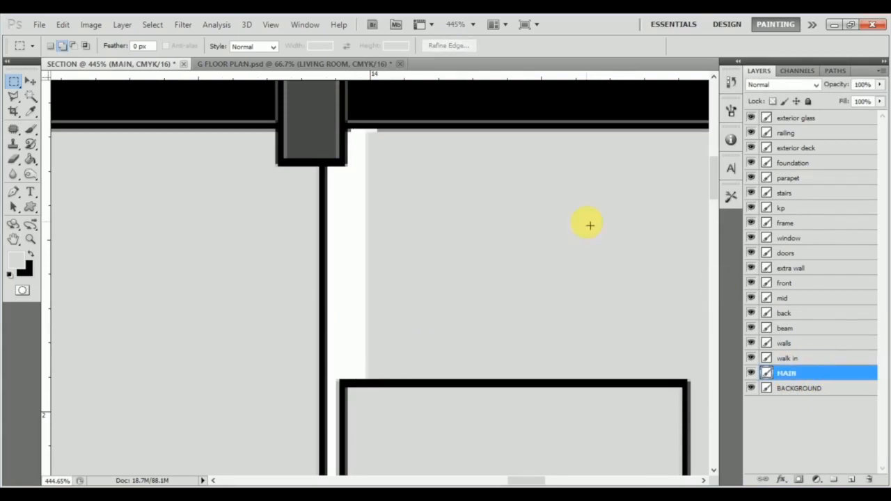
# Step: Select the white strip beside the upper-floor middle door, fill it with light grey on the adjoining wall's "mid" layer, and deselect
pyautogui.click(31, 101)
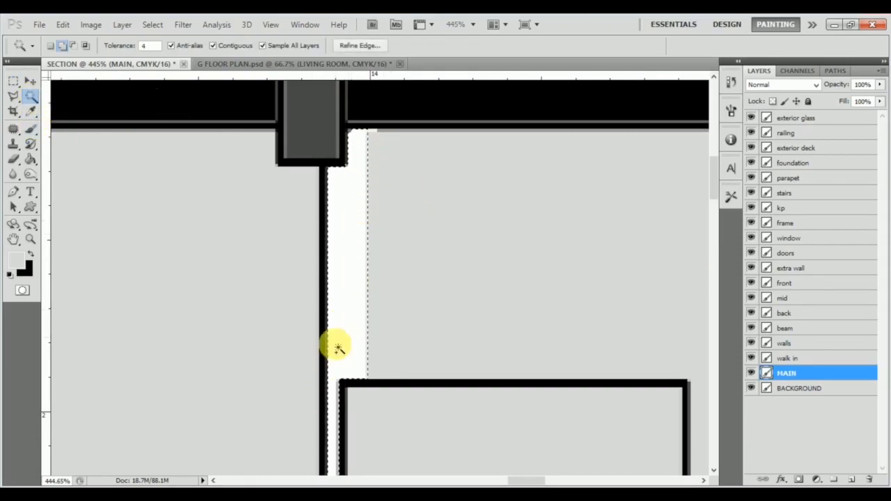
pyautogui.click(31, 81)
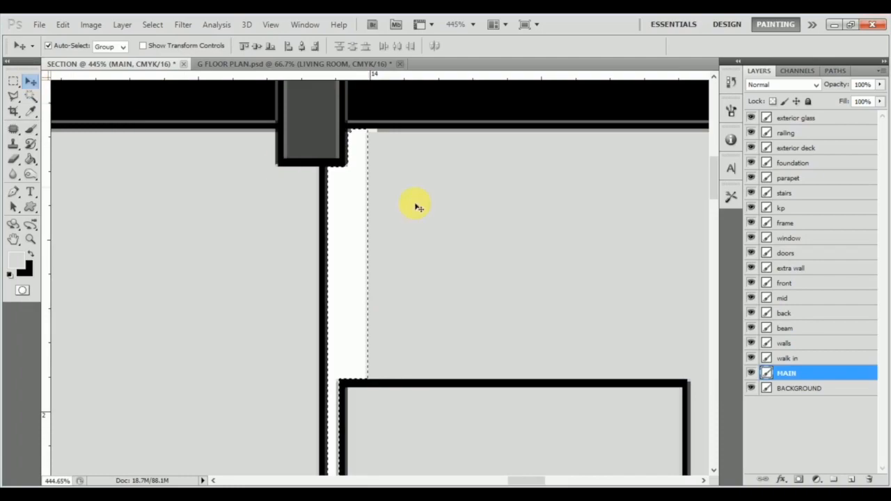
pyautogui.scroll(-5, 417, 206)
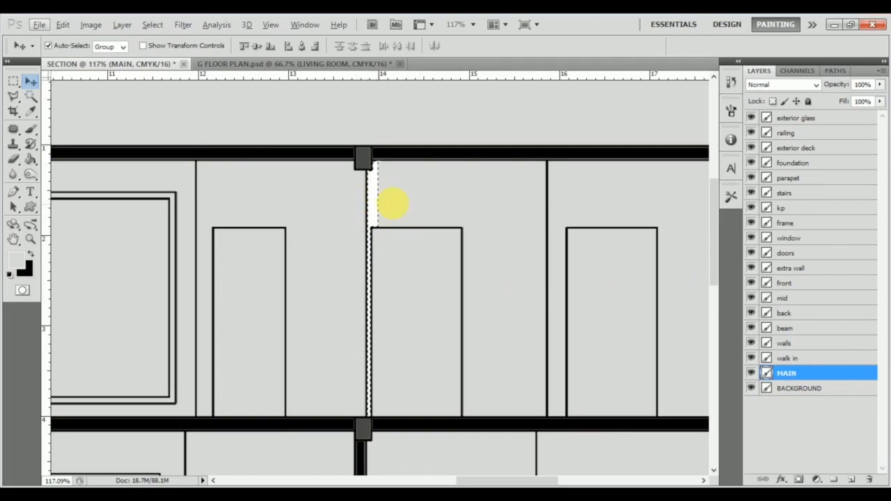
pyautogui.click(433, 202)
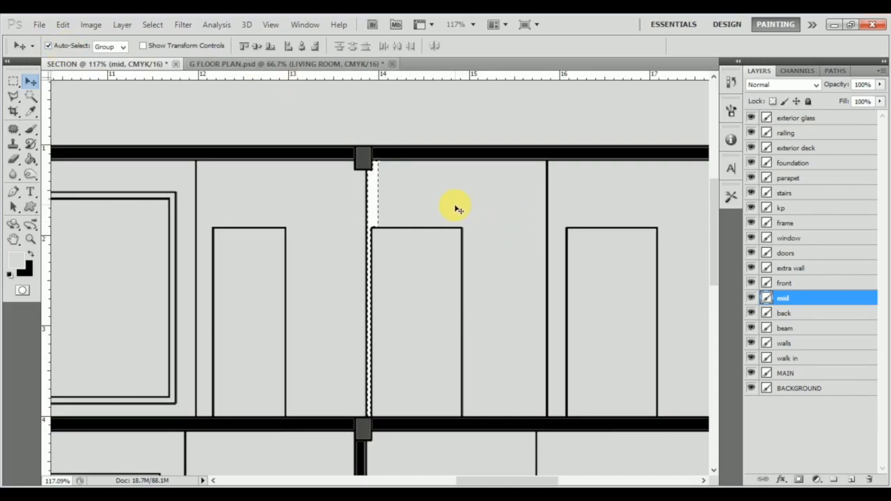
pyautogui.click(751, 297)
pyautogui.click(752, 297)
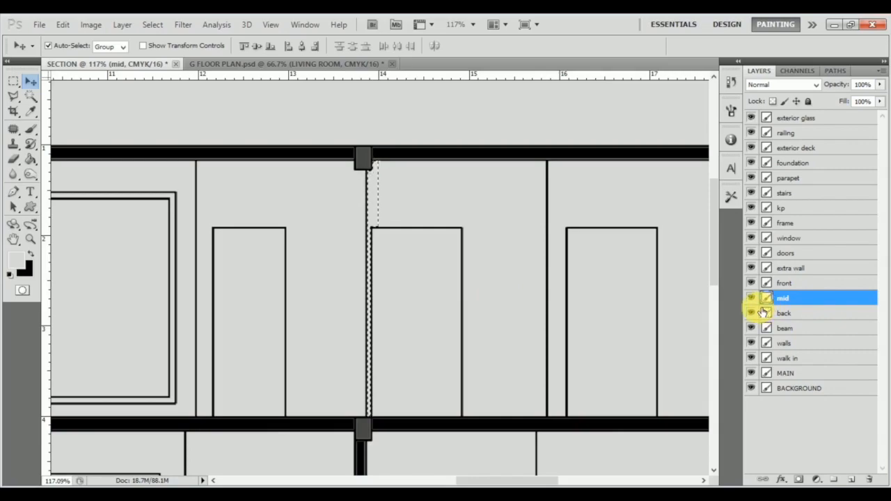
pyautogui.hotkey('ctrl', 'd')
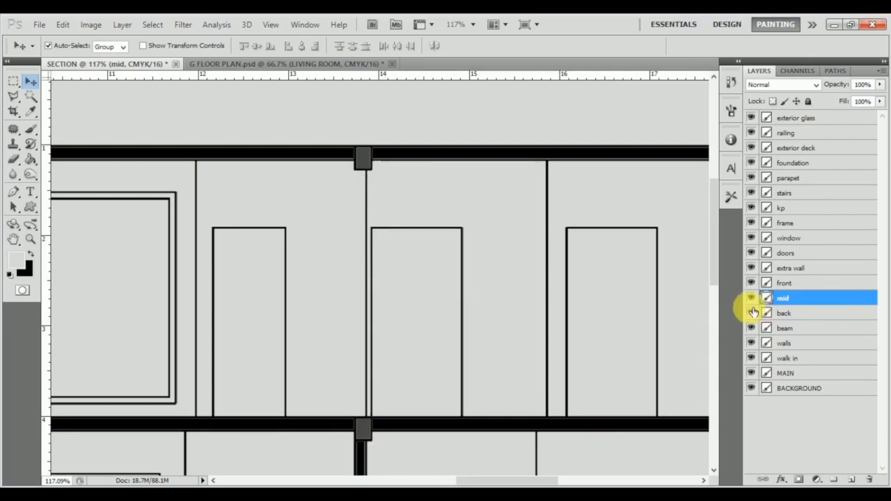
# Step: Check the filled strip by toggling the "mid" layer's visibility, and inspect the beam junction and the whole section for remaining gaps
pyautogui.click(751, 298)
pyautogui.click(751, 297)
pyautogui.click(751, 298)
pyautogui.click(751, 298)
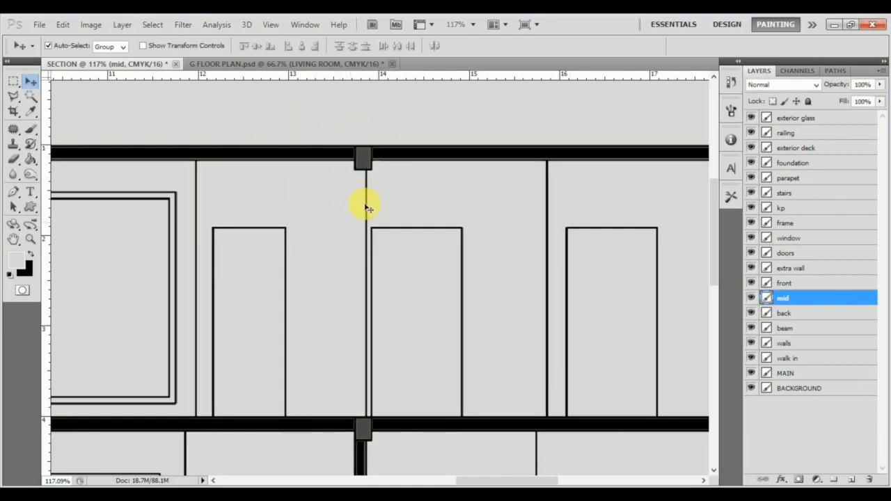
pyautogui.scroll(8, 441, 218)
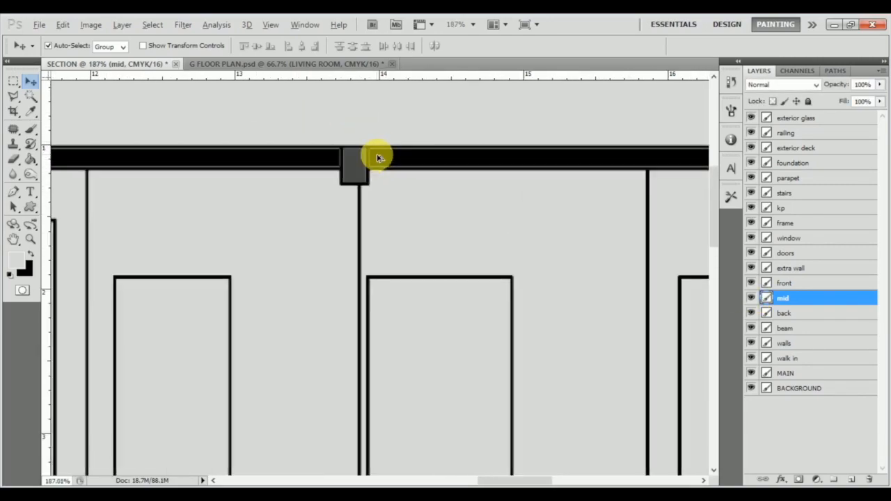
pyautogui.scroll(5, 407, 184)
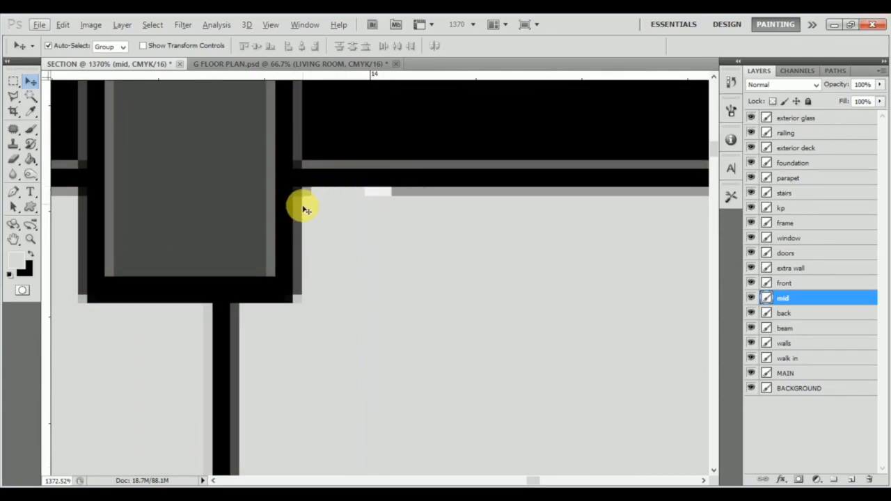
pyautogui.scroll(-5, 396, 193)
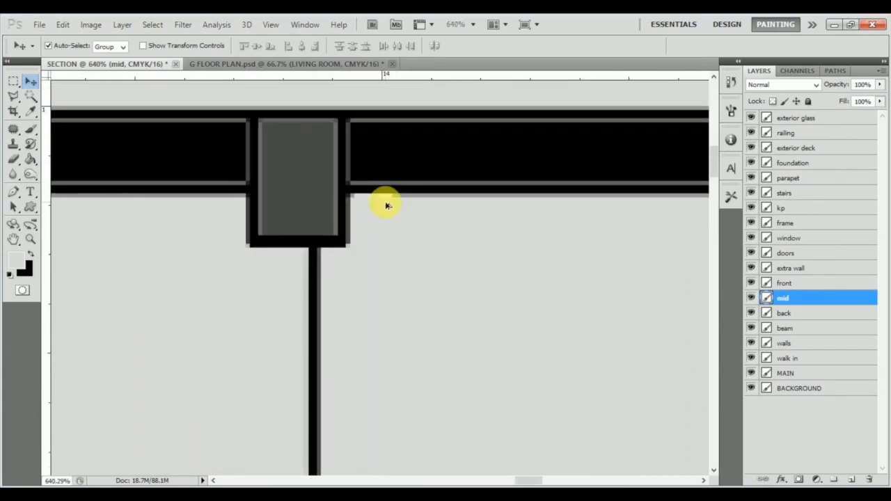
pyautogui.scroll(-5, 388, 206)
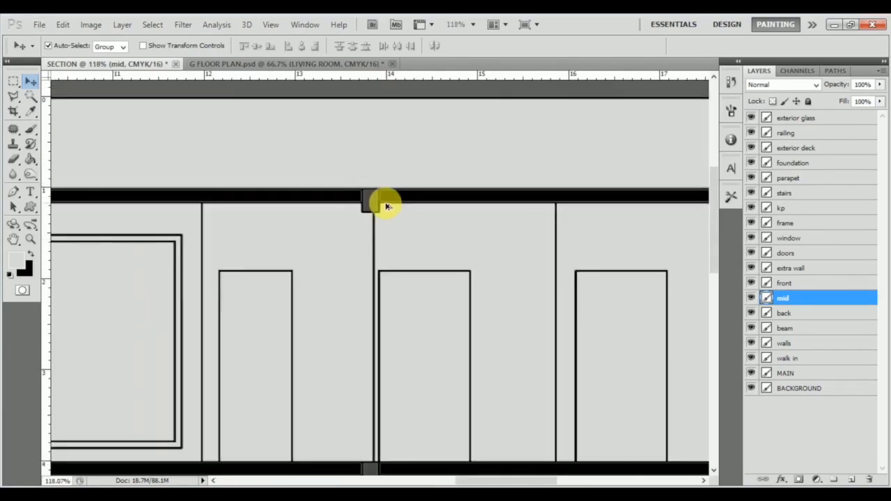
pyautogui.scroll(-4, 396, 224)
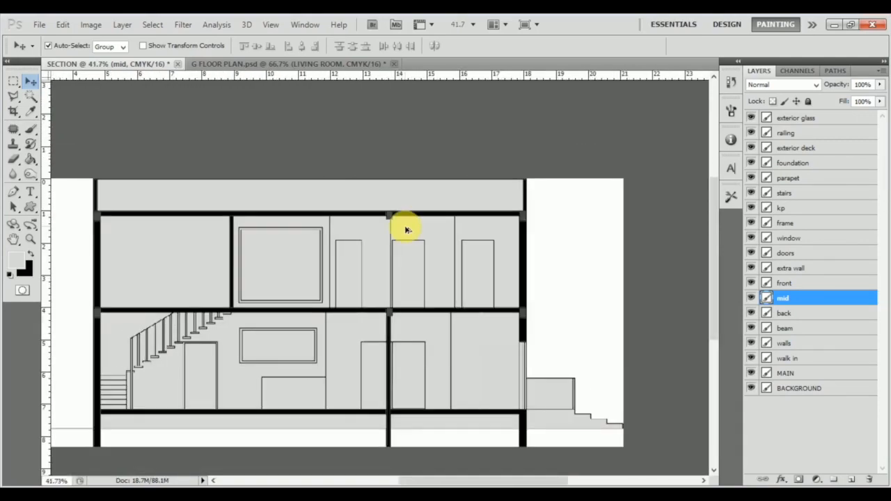
pyautogui.scroll(1, 402, 272)
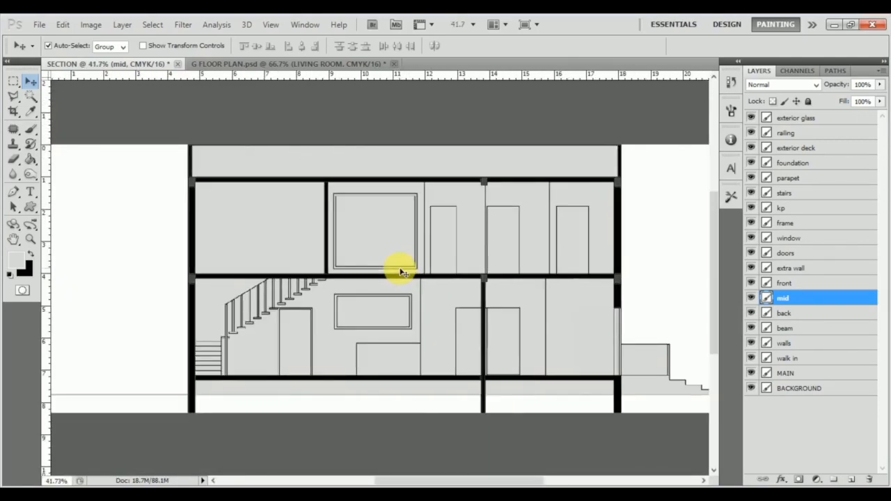
pyautogui.scroll(-2, 446, 287)
pyautogui.scroll(2, 480, 298)
pyautogui.scroll(-1, 481, 300)
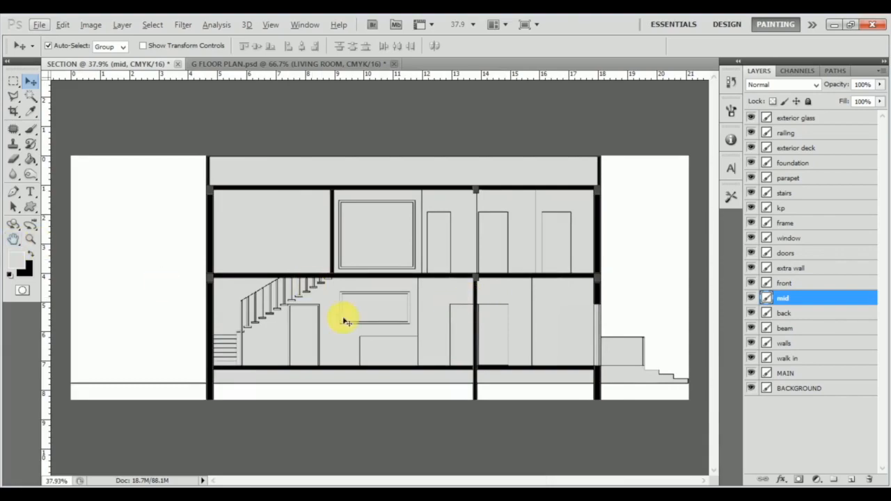